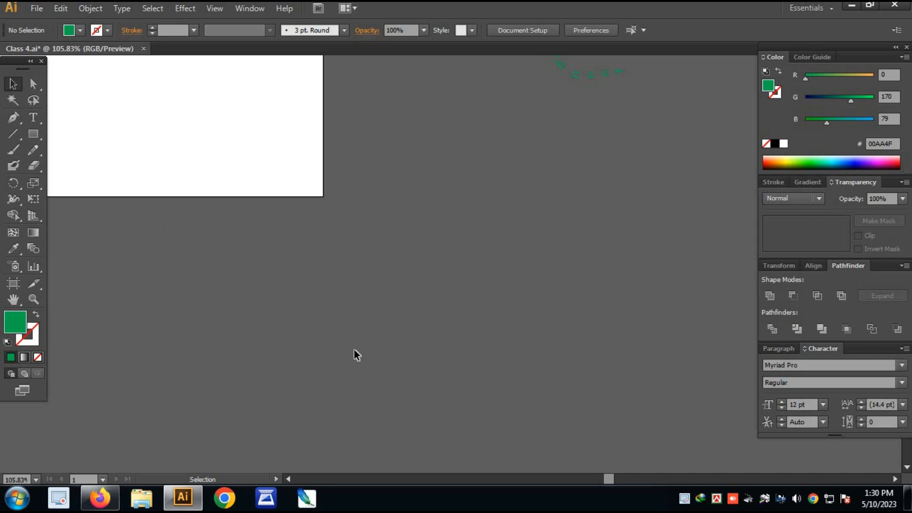
- Detach the Line Segment tool group as a floating palette and place it over the artboard
{"action": "left_click", "coordinate": [14, 133]}
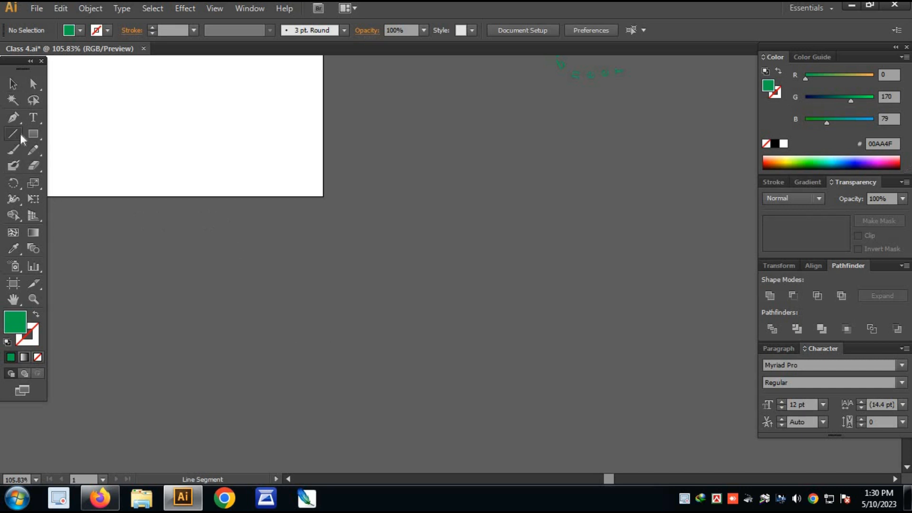
{"action": "left_click_drag", "start_coordinate": [20, 133], "coordinate": [148, 175]}
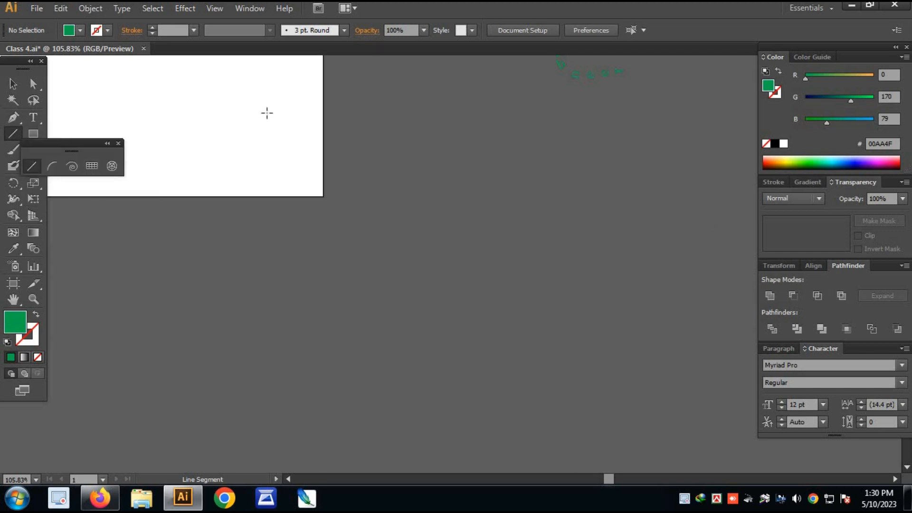
{"action": "left_click_drag", "start_coordinate": [54, 143], "coordinate": [124, 102]}
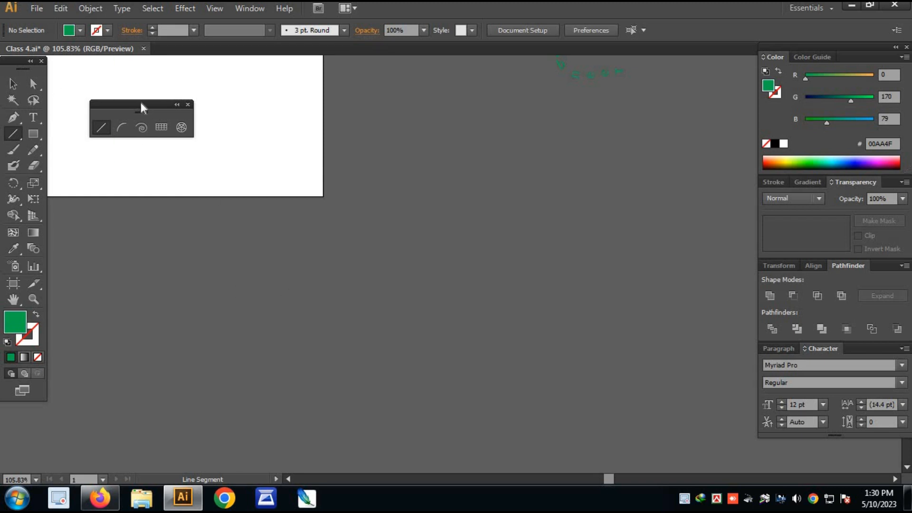
{"action": "left_click_drag", "start_coordinate": [145, 104], "coordinate": [166, 98]}
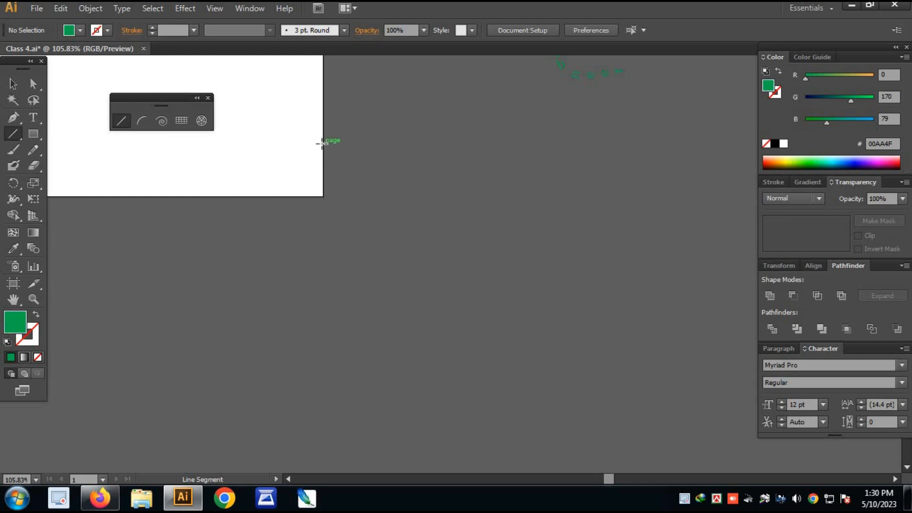
{"action": "key", "text": "space"}
{"action": "left_click_drag", "start_coordinate": [326, 166], "coordinate": [317, 230]}
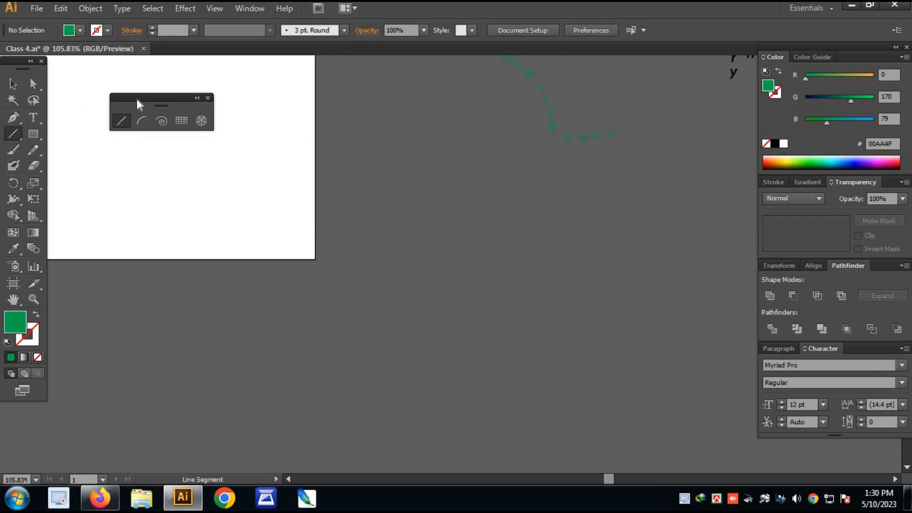
{"action": "left_click_drag", "start_coordinate": [137, 103], "coordinate": [129, 99]}
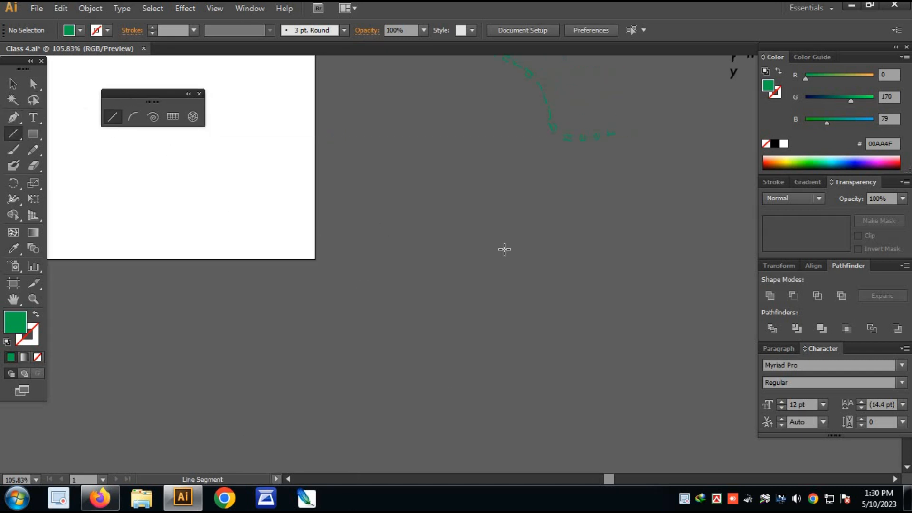
- Draw a diagonal line rising to the right on the empty canvas beside the artboard
{"action": "key", "text": "space"}
{"action": "left_click_drag", "start_coordinate": [172, 301], "coordinate": [184, 268]}
{"action": "key", "text": "space"}
{"action": "left_click_drag", "start_coordinate": [460, 321], "coordinate": [326, 325]}
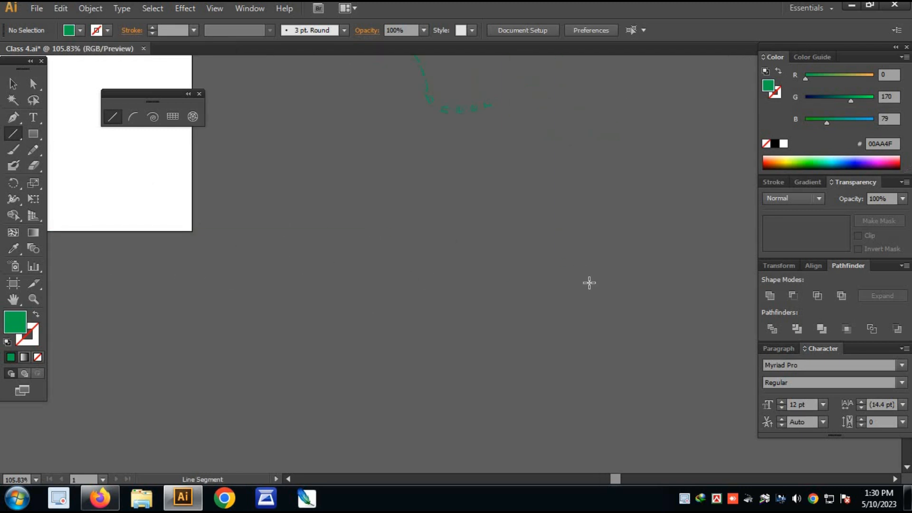
{"action": "left_click", "coordinate": [218, 252]}
{"action": "left_click", "coordinate": [498, 298]}
{"action": "left_click_drag", "start_coordinate": [232, 318], "coordinate": [559, 187]}
- Give the diagonal line a green 00AA4F stroke
{"action": "key", "text": "space"}
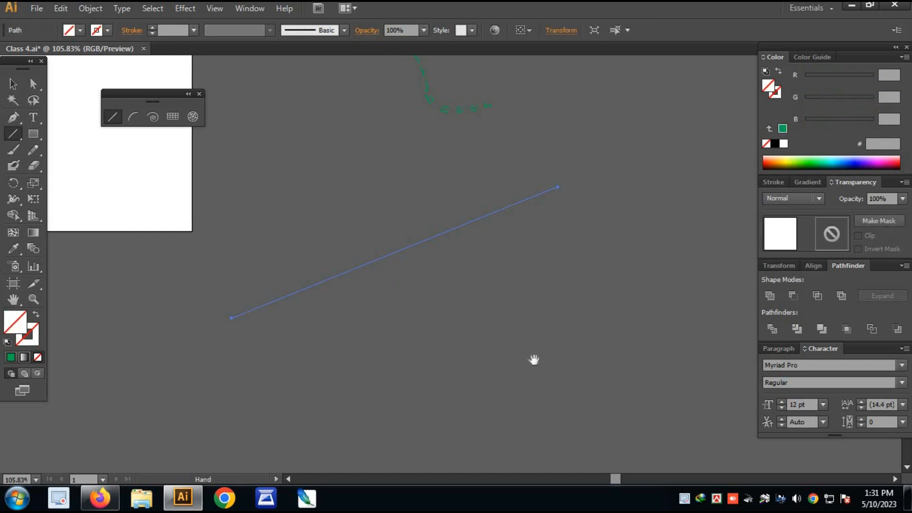
{"action": "left_click_drag", "start_coordinate": [533, 360], "coordinate": [547, 328]}
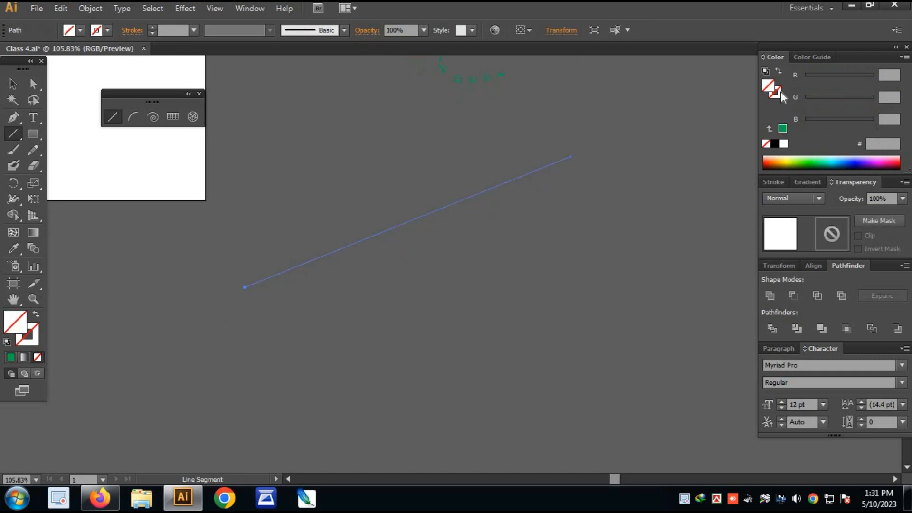
{"action": "left_click", "coordinate": [34, 340]}
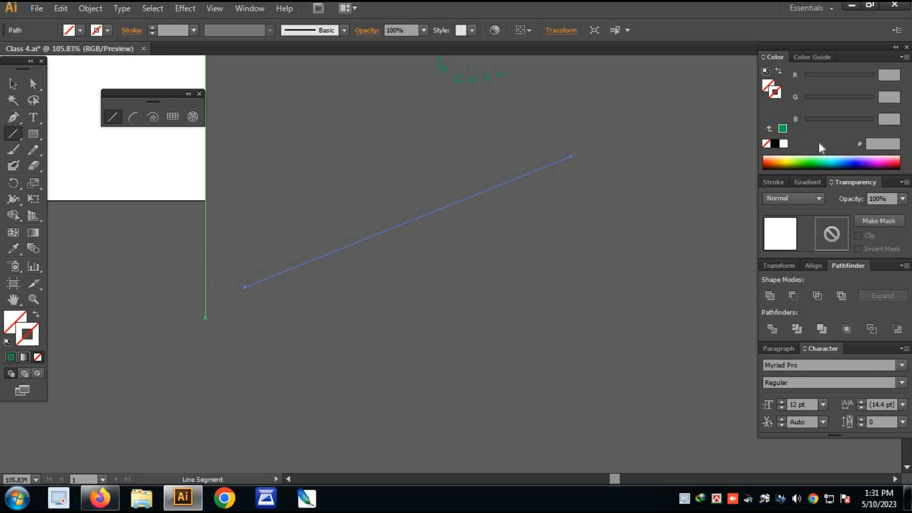
{"action": "left_click", "coordinate": [782, 129]}
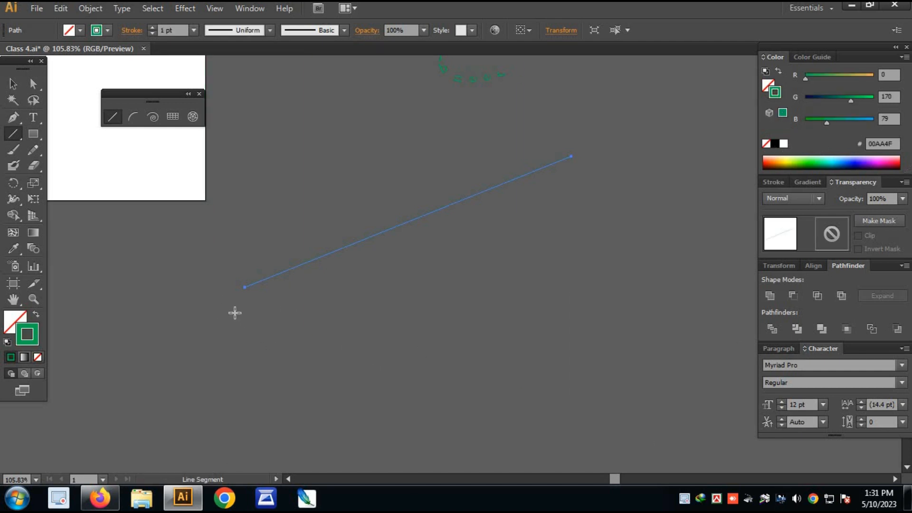
- Draw a horizontal line below the diagonal one and a vertical line running down from its right end
{"action": "left_click_drag", "start_coordinate": [234, 312], "coordinate": [635, 312]}
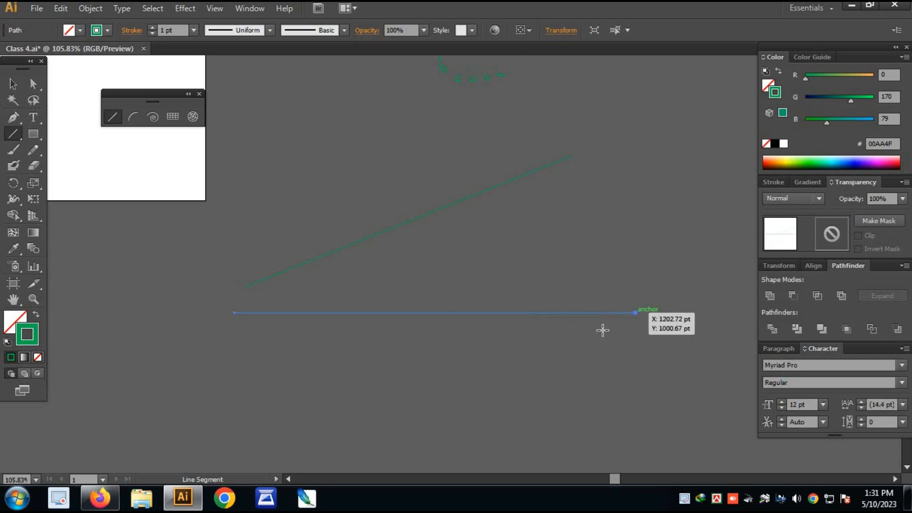
{"action": "key", "text": "space"}
{"action": "left_click_drag", "start_coordinate": [345, 393], "coordinate": [356, 327]}
{"action": "key", "text": "space"}
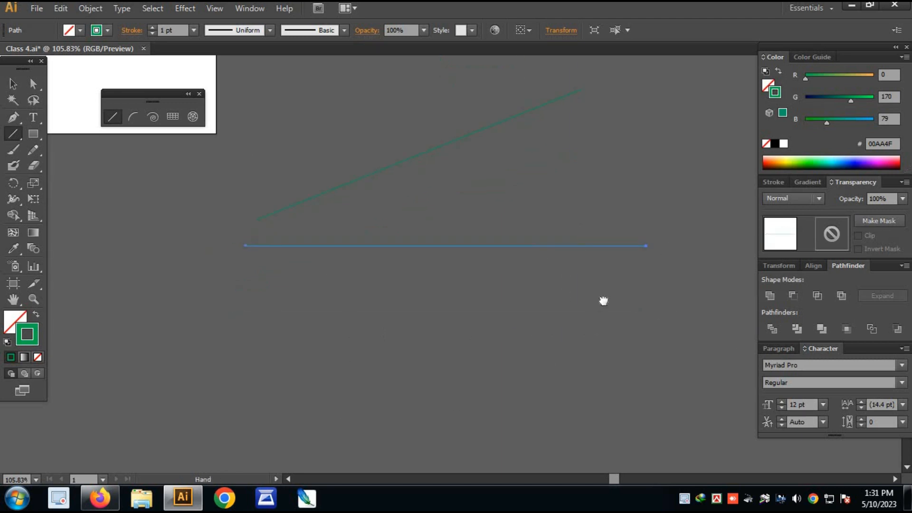
{"action": "left_click_drag", "start_coordinate": [603, 300], "coordinate": [592, 266]}
{"action": "key", "text": "space"}
{"action": "left_click_drag", "start_coordinate": [643, 365], "coordinate": [624, 327]}
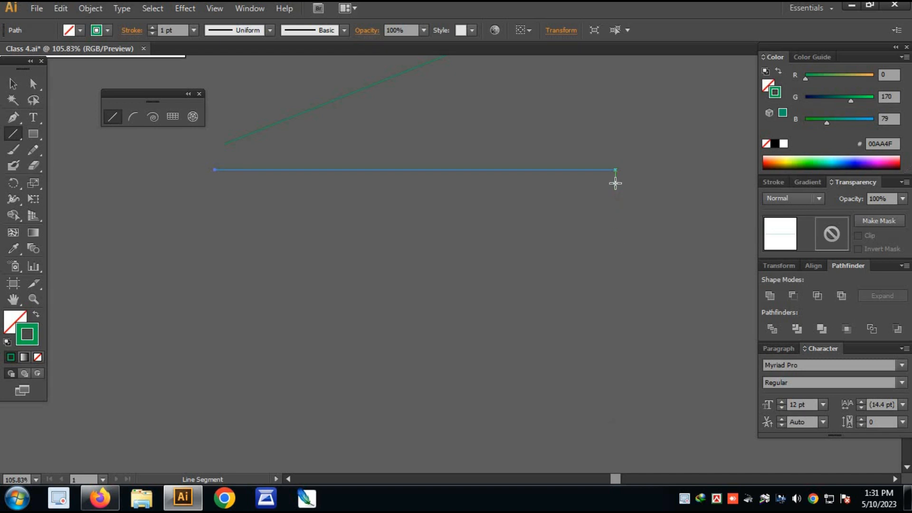
{"action": "mouse_move", "coordinate": [615, 183]}
{"action": "left_mouse_down"}
{"action": "mouse_move", "coordinate": [627, 366]}
{"action": "mouse_move", "coordinate": [617, 438]}
{"action": "left_mouse_up"}
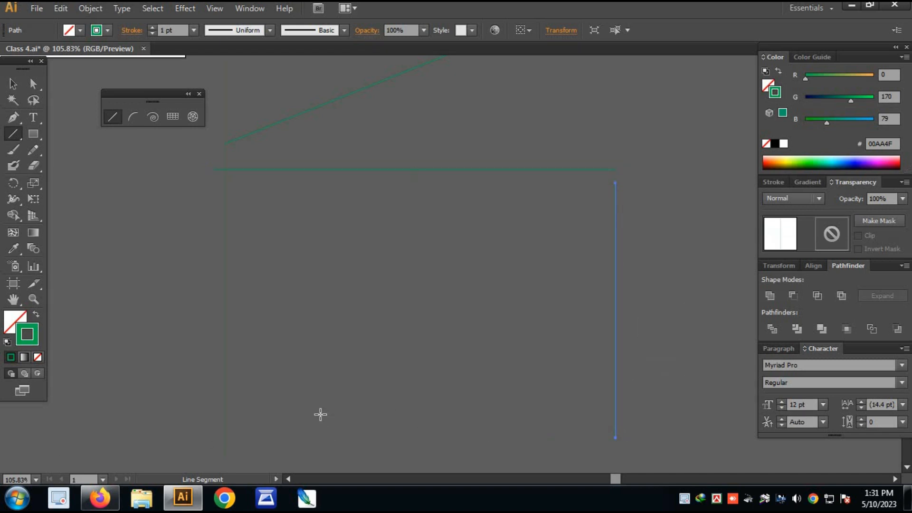
- Draw a 45-degree line across the horizontal line and move it to the left of the other lines
{"action": "mouse_move", "coordinate": [183, 441]}
{"action": "left_mouse_down"}
{"action": "mouse_move", "coordinate": [534, 226]}
{"action": "mouse_move", "coordinate": [531, 138]}
{"action": "left_mouse_up"}
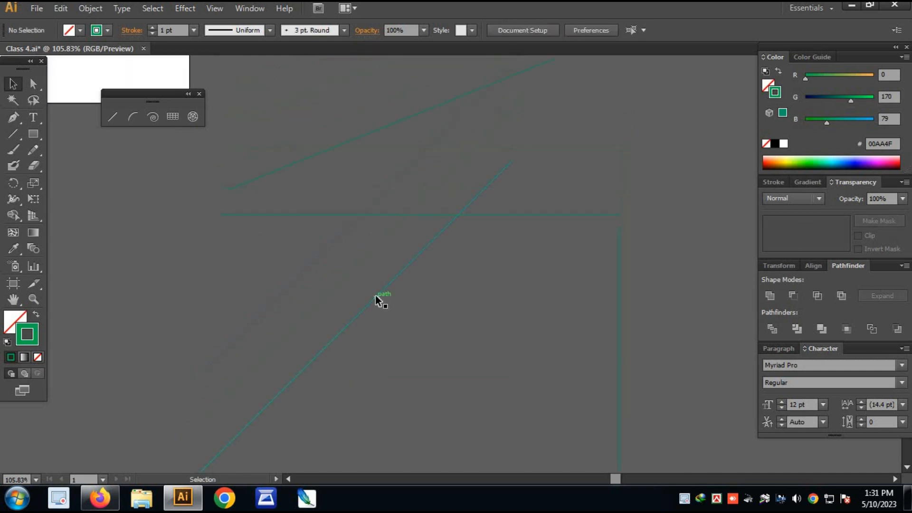
{"action": "left_click", "coordinate": [377, 307]}
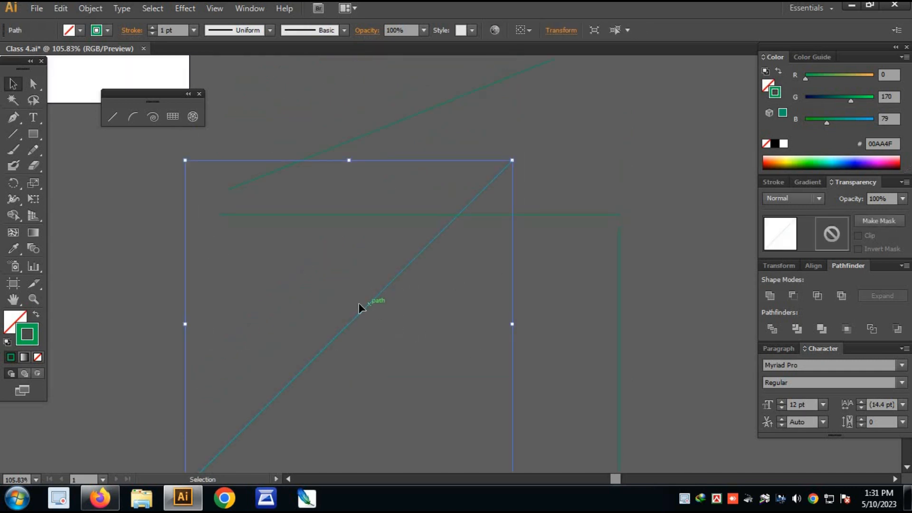
{"action": "left_click_drag", "start_coordinate": [360, 308], "coordinate": [98, 301]}
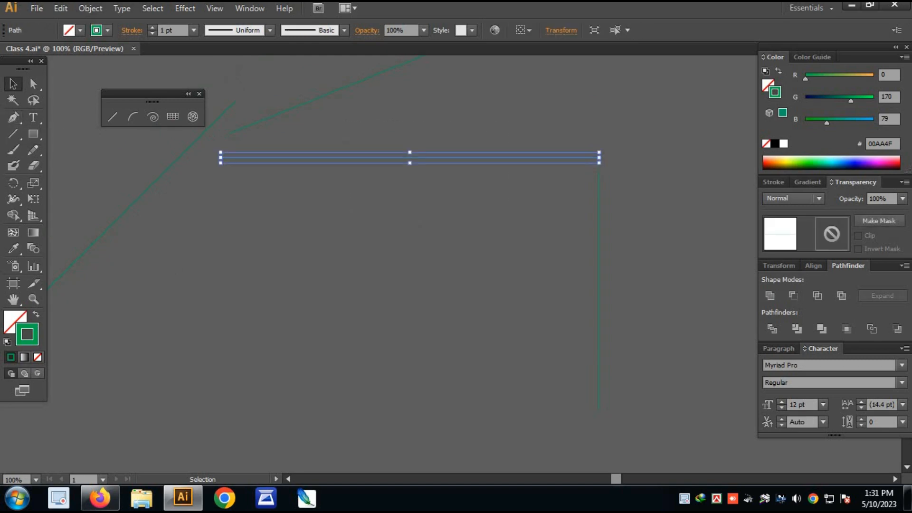
{"action": "left_click", "coordinate": [564, 325]}
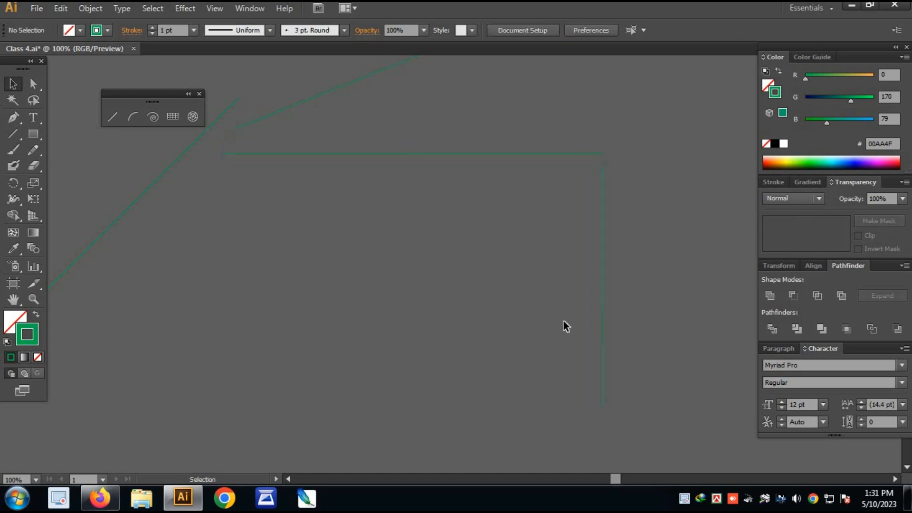
{"action": "left_click_drag", "start_coordinate": [179, 267], "coordinate": [178, 267]}
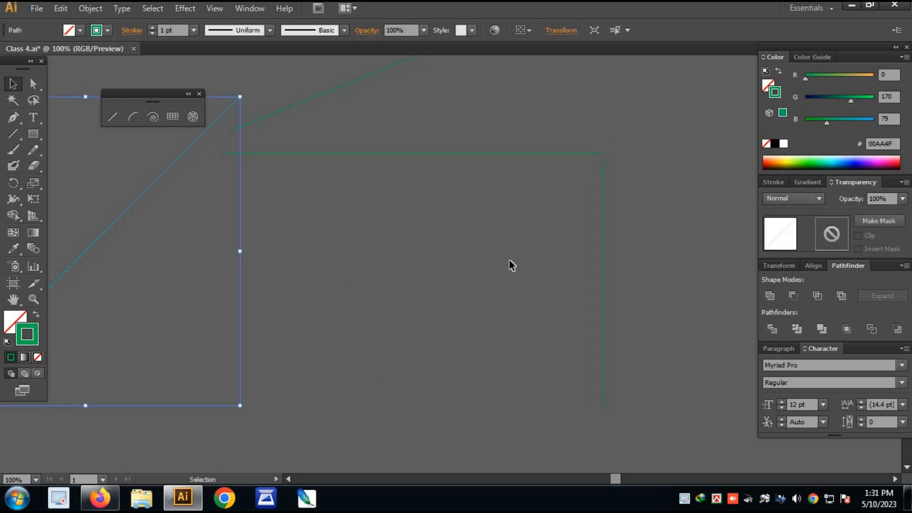
{"action": "left_click", "coordinate": [472, 249]}
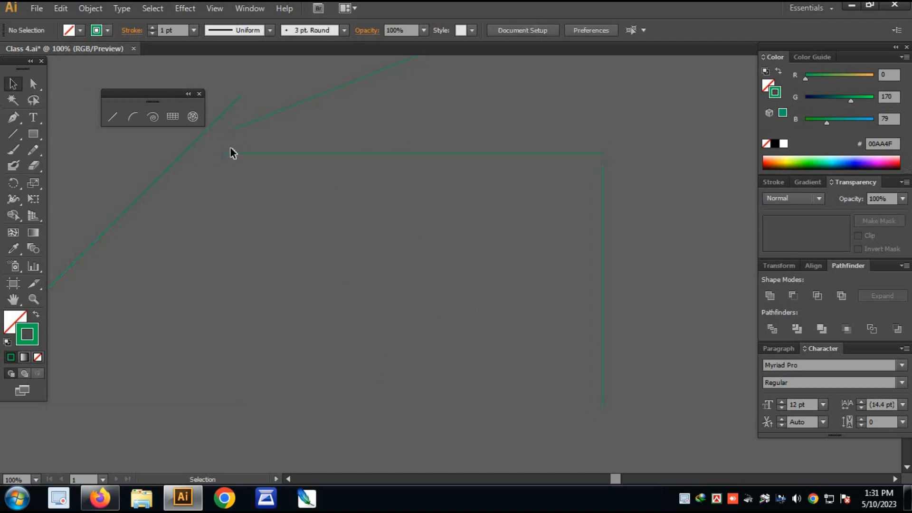
- Draw an arc curving up to the right in the space under the horizontal line
{"action": "left_click", "coordinate": [130, 117]}
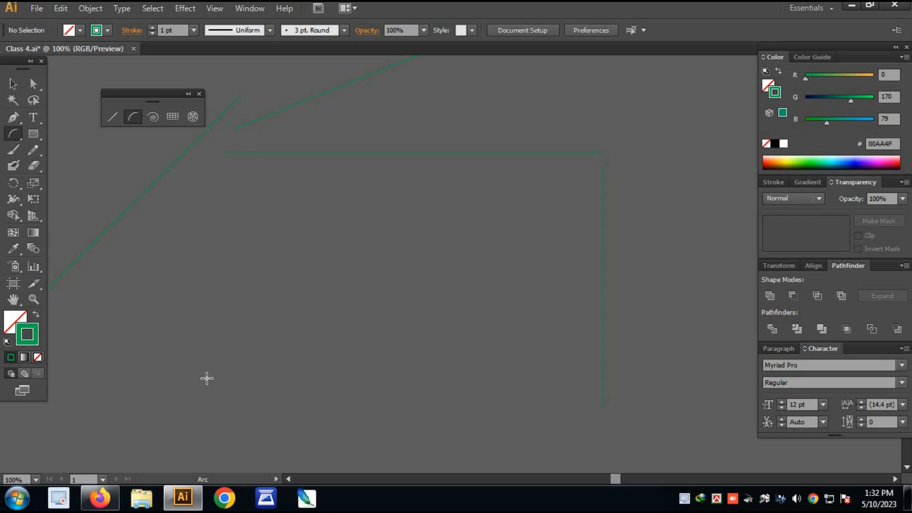
{"action": "left_click_drag", "start_coordinate": [255, 353], "coordinate": [441, 209]}
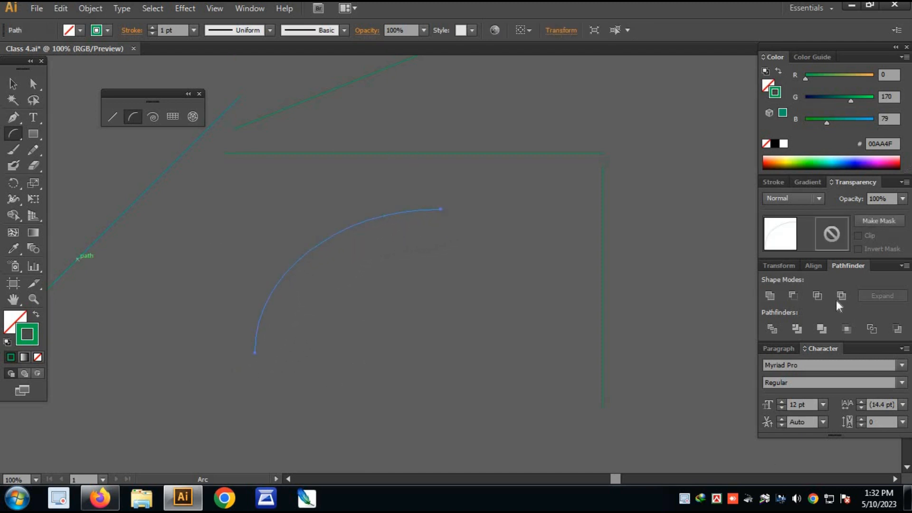
{"action": "key", "text": "space"}
{"action": "left_click_drag", "start_coordinate": [554, 325], "coordinate": [583, 266]}
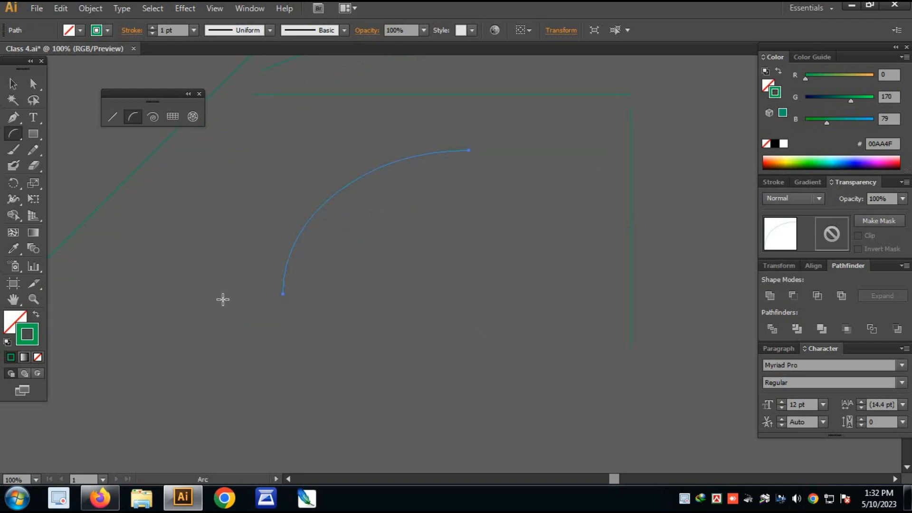
- Add random sample text along the arc with the Type on a Path tool and deselect it
{"action": "left_click", "coordinate": [33, 118]}
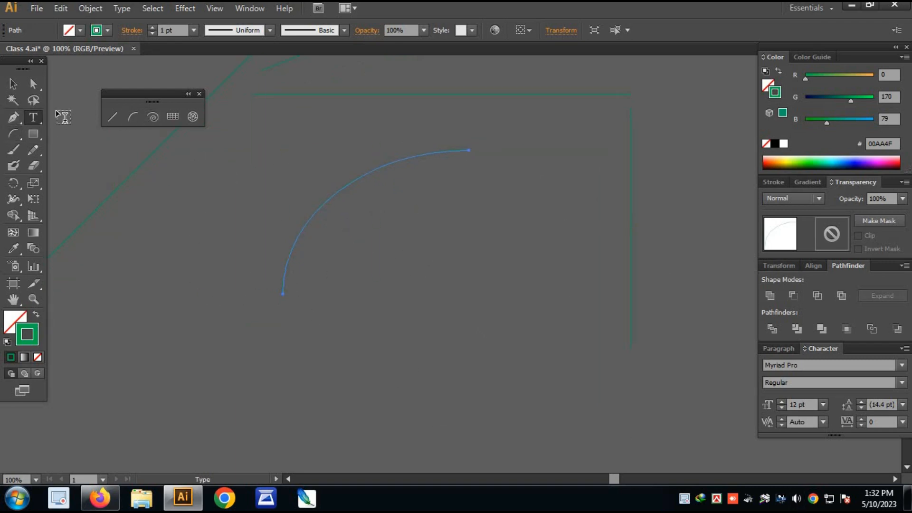
{"action": "left_click", "coordinate": [33, 117]}
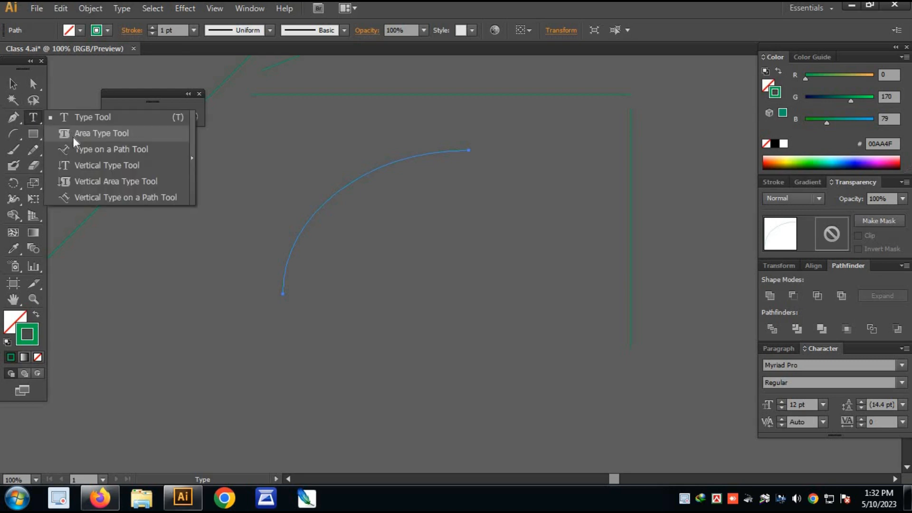
{"action": "left_click", "coordinate": [83, 151]}
{"action": "left_click", "coordinate": [281, 293]}
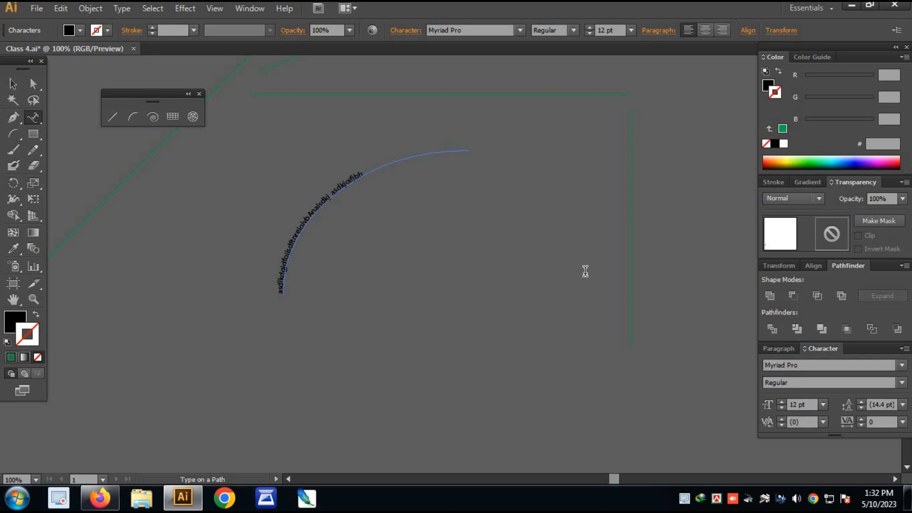
{"action": "left_click", "coordinate": [13, 83]}
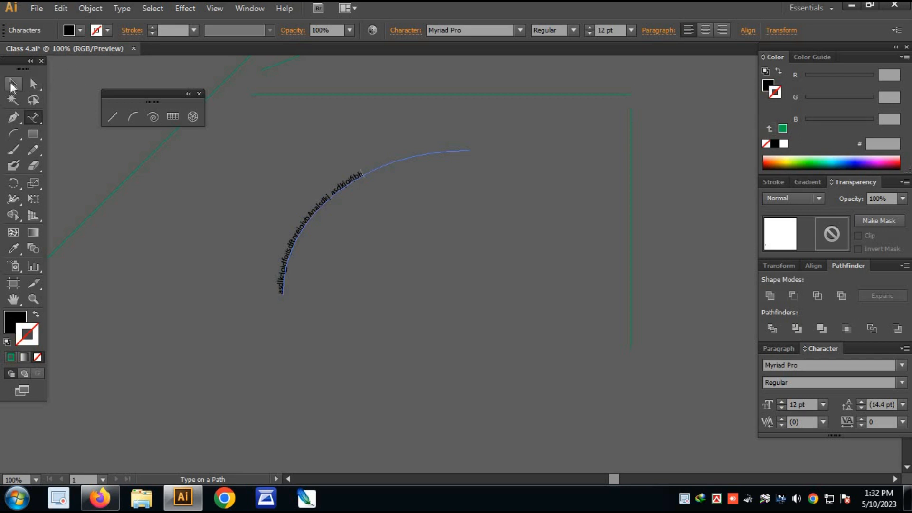
{"action": "left_click", "coordinate": [162, 235]}
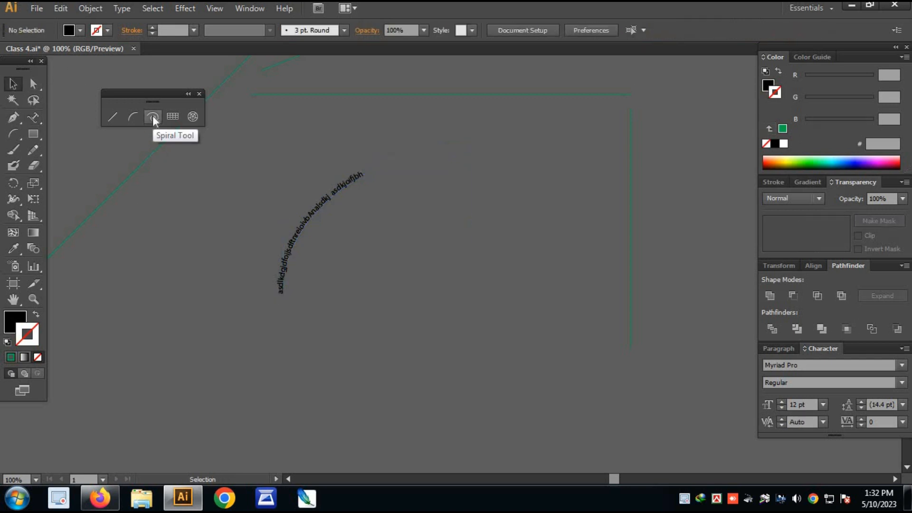
- Draw a large spiral below and to the right of the curved text
{"action": "left_click", "coordinate": [152, 116]}
{"action": "scroll", "coordinate": [387, 336], "scroll_direction": "down", "scroll_amount": 5}
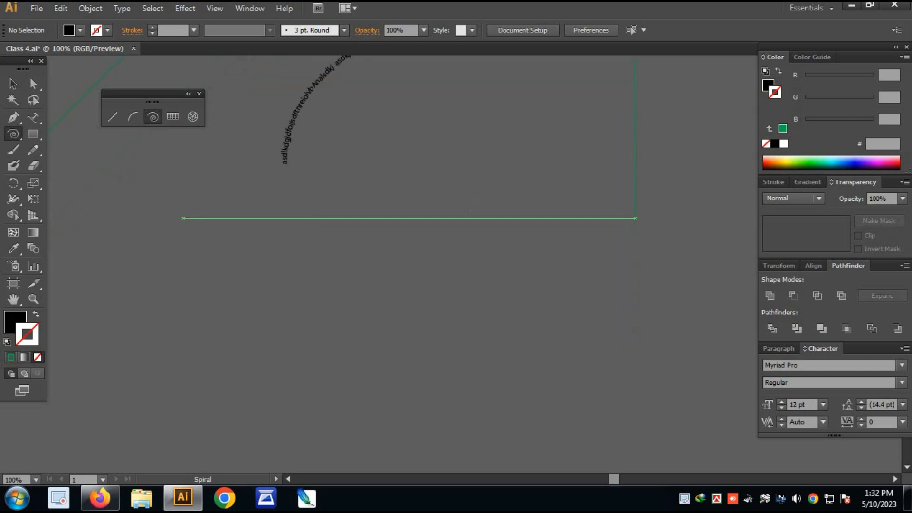
{"action": "left_click_drag", "start_coordinate": [473, 232], "coordinate": [561, 320]}
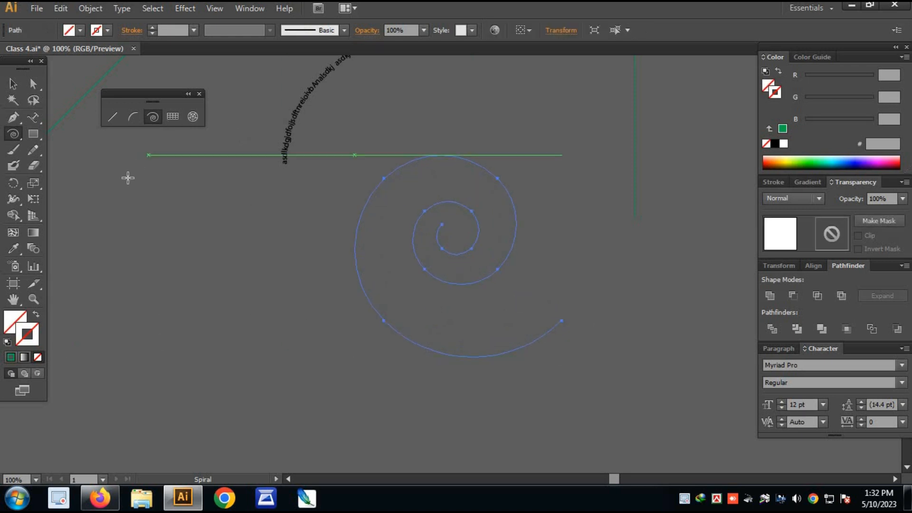
- Set the spiral's stroke color to dark blue 150073
{"action": "left_click", "coordinate": [13, 149]}
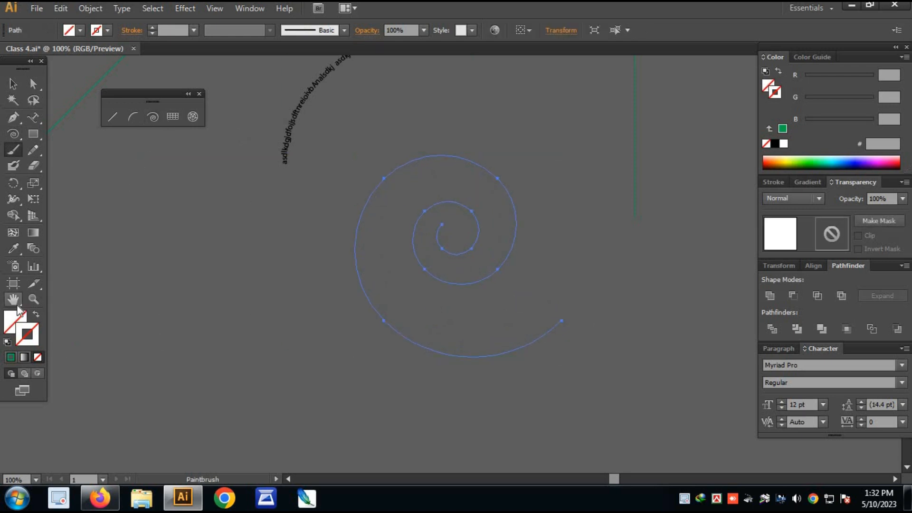
{"action": "left_click", "coordinate": [782, 128]}
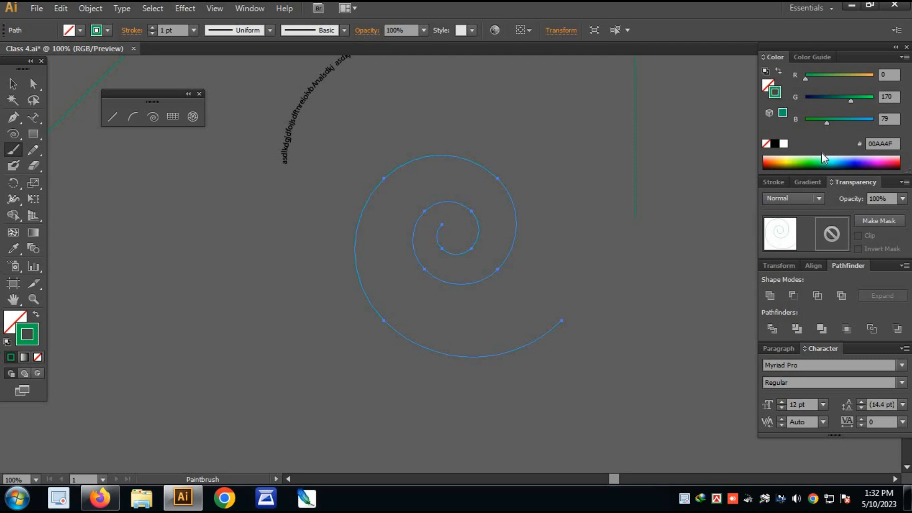
{"action": "left_click", "coordinate": [855, 163]}
- Delete the stray paintbrush dot beside the spiral
{"action": "left_click", "coordinate": [609, 263]}
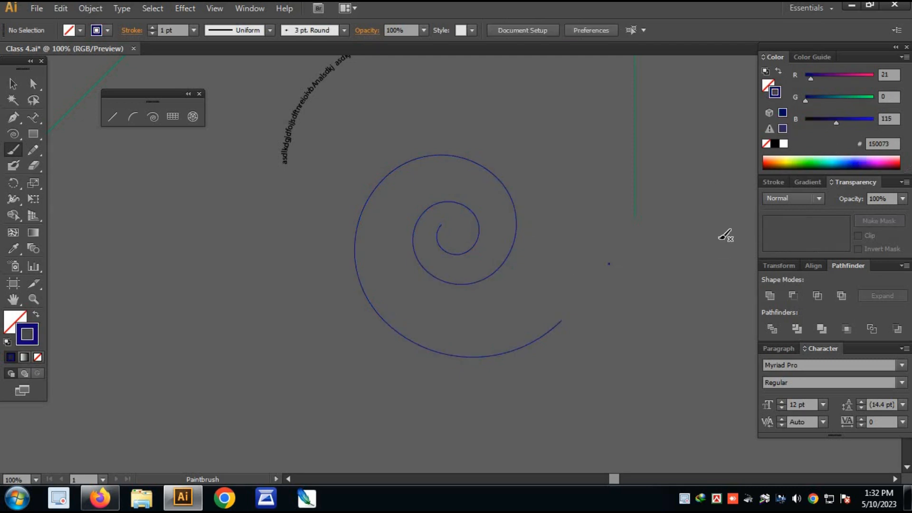
{"action": "key", "text": "v"}
{"action": "left_click", "coordinate": [608, 264]}
{"action": "key", "text": "Delete"}
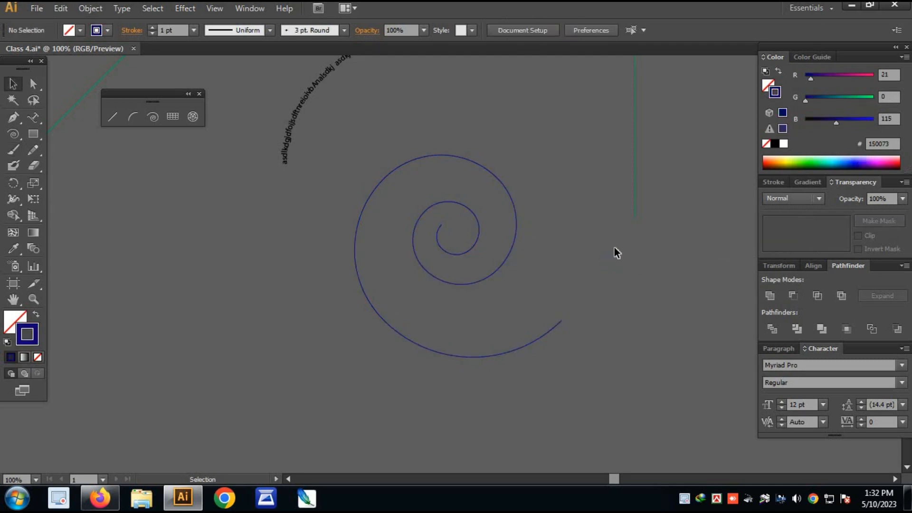
- Fill the spiral with green 15B873 and deselect it
{"action": "left_click_drag", "start_coordinate": [546, 278], "coordinate": [453, 283]}
{"action": "left_click_drag", "start_coordinate": [401, 207], "coordinate": [359, 179]}
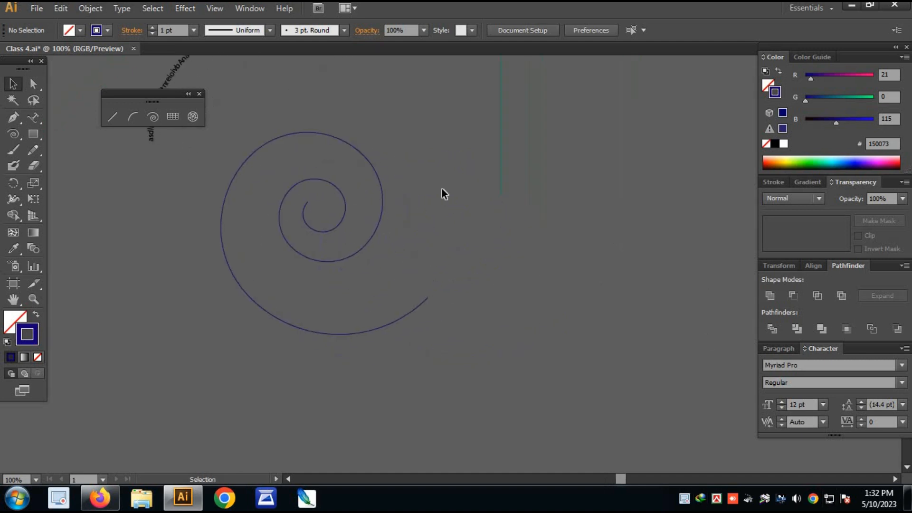
{"action": "left_click_drag", "start_coordinate": [213, 317], "coordinate": [446, 358]}
{"action": "left_click", "coordinate": [472, 349]}
{"action": "left_click", "coordinate": [327, 298]}
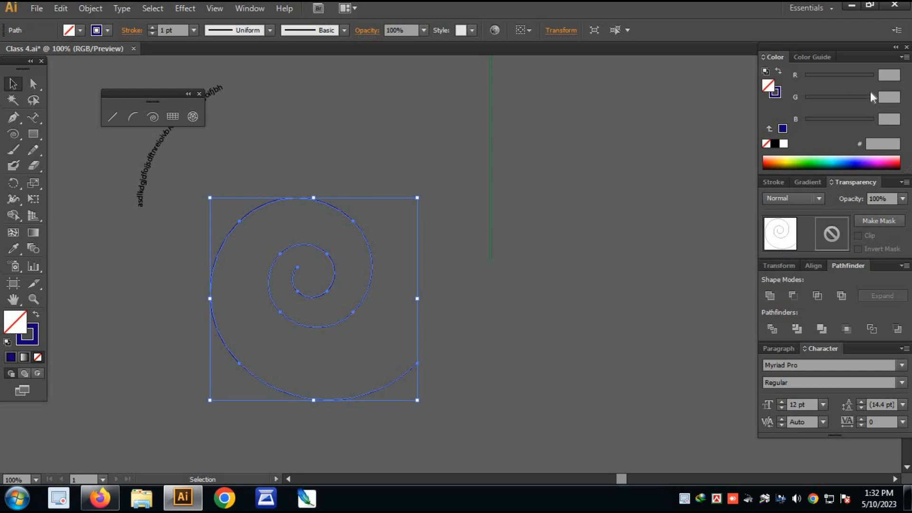
{"action": "left_click", "coordinate": [853, 96]}
{"action": "left_click", "coordinate": [584, 328]}
{"action": "left_click_drag", "start_coordinate": [568, 414], "coordinate": [658, 366]}
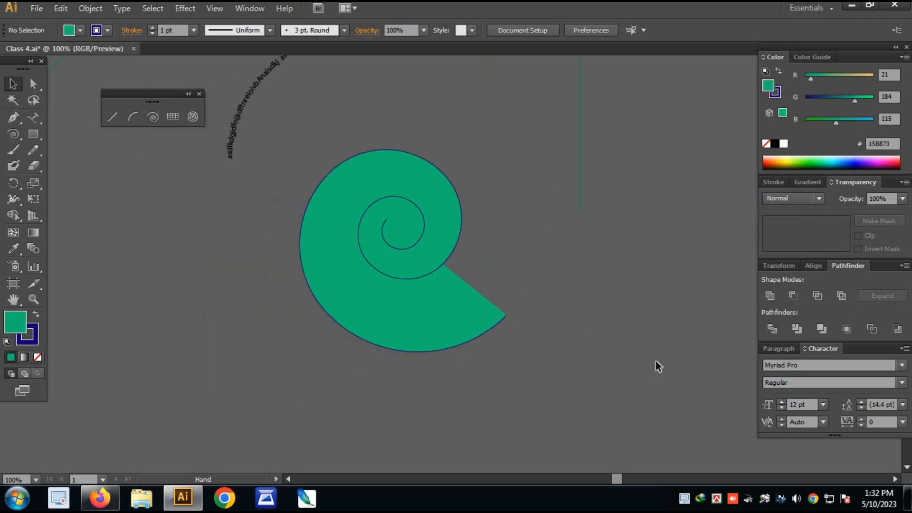
- Rotate the green spiral about 45 degrees counterclockwise and deselect it
{"action": "left_click", "coordinate": [373, 270]}
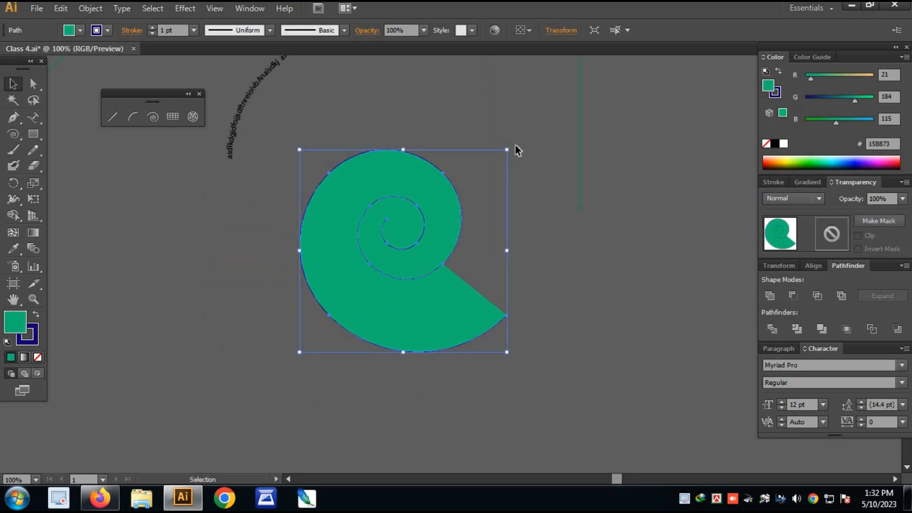
{"action": "left_click_drag", "start_coordinate": [516, 147], "coordinate": [386, 176]}
{"action": "left_click", "coordinate": [590, 340]}
{"action": "left_click_drag", "start_coordinate": [654, 342], "coordinate": [571, 342]}
- Set the spiral's stroke weight to 5 pt and deselect it
{"action": "left_click", "coordinate": [327, 265]}
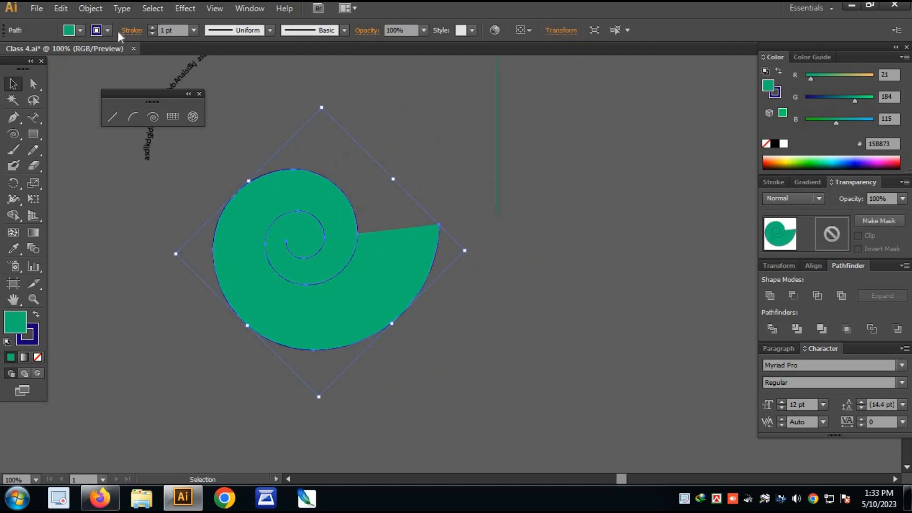
{"action": "left_click", "coordinate": [170, 30]}
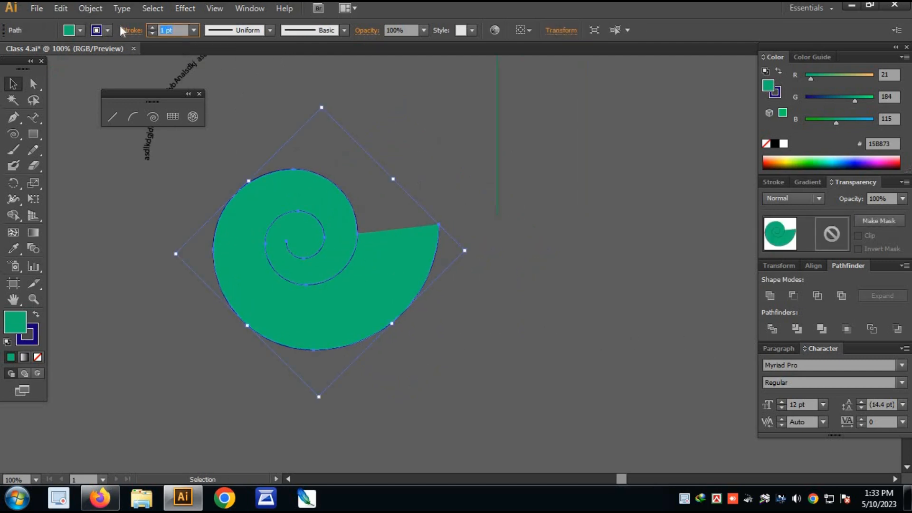
{"action": "key", "text": "Return"}
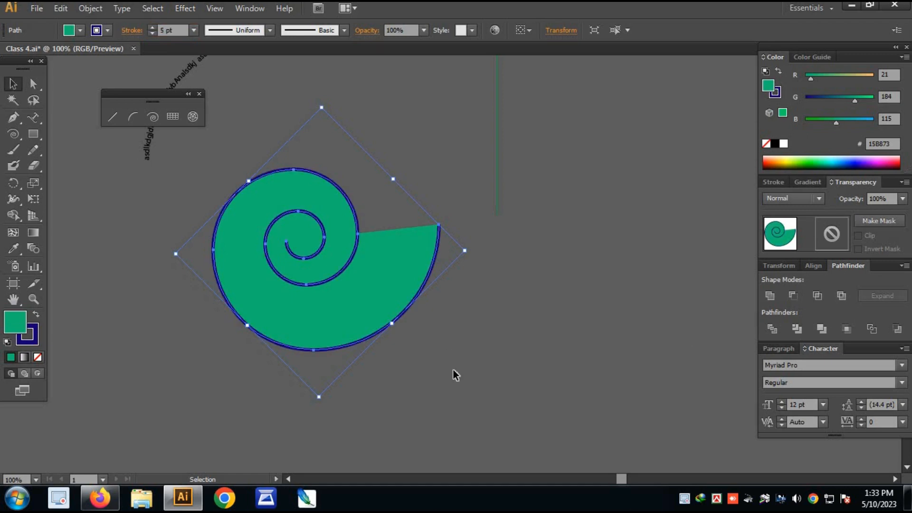
{"action": "left_click", "coordinate": [570, 373]}
{"action": "left_click", "coordinate": [397, 312]}
{"action": "left_click_drag", "start_coordinate": [558, 335], "coordinate": [539, 301]}
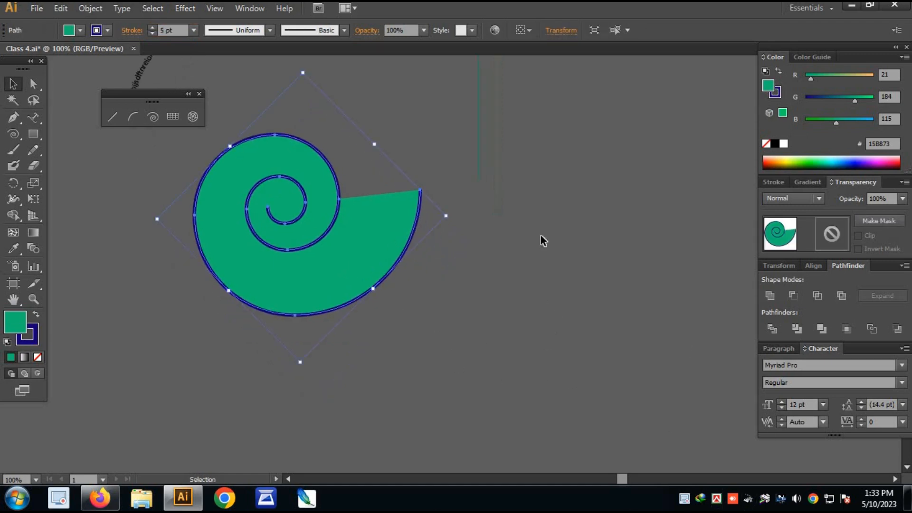
{"action": "left_click", "coordinate": [532, 402]}
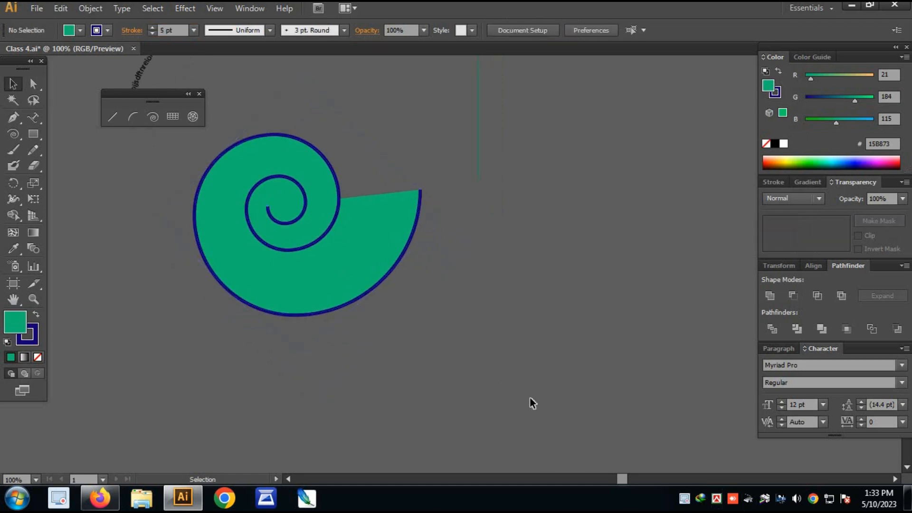
- Draw a wide rectangular grid of six columns and six rows beside the spiral with the Rectangular Grid tool
{"action": "left_click", "coordinate": [172, 120]}
{"action": "left_click_drag", "start_coordinate": [500, 261], "coordinate": [342, 210]}
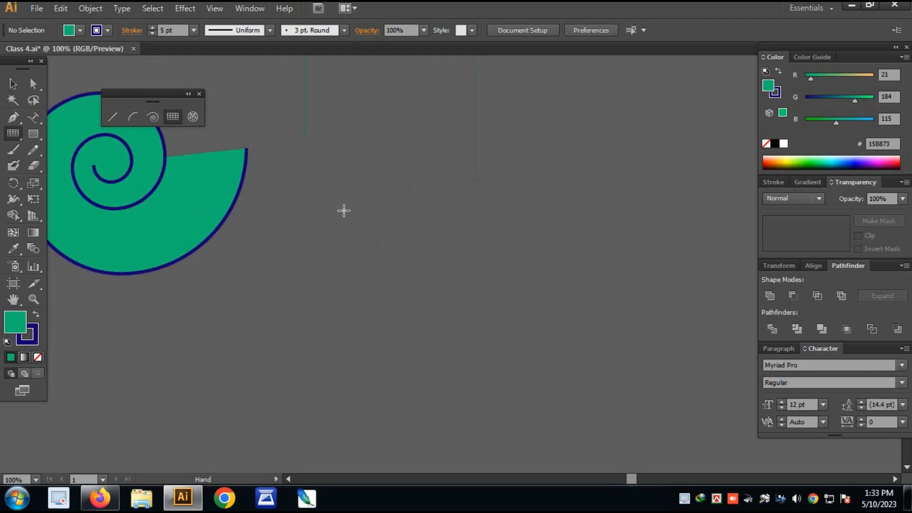
{"action": "left_click_drag", "start_coordinate": [304, 183], "coordinate": [661, 362]}
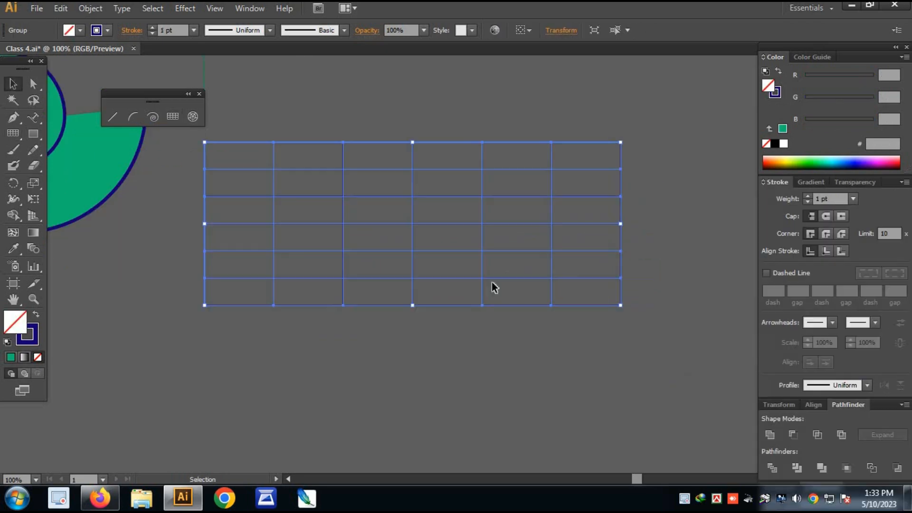
{"action": "left_click", "coordinate": [447, 368]}
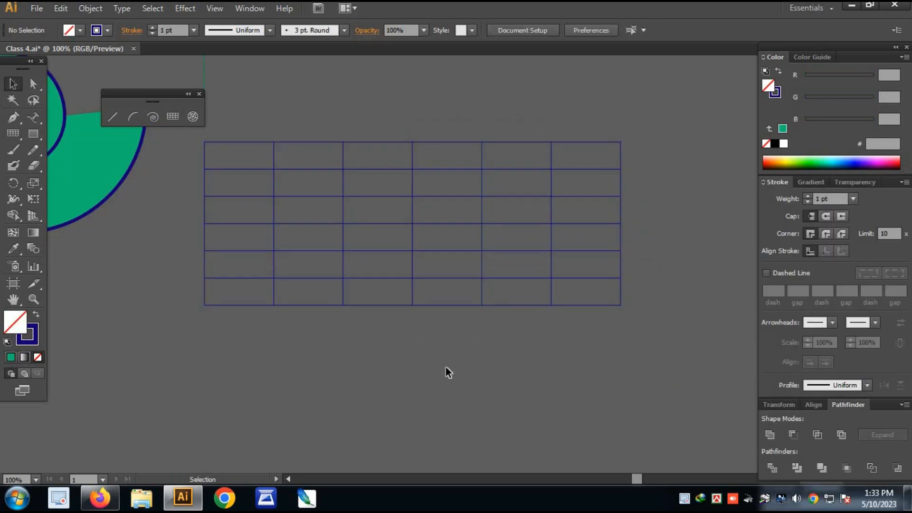
- Shift the grid's second inner vertical line right to X about 1464 pt and lower its upper end to the first row line
{"action": "key", "text": "a"}
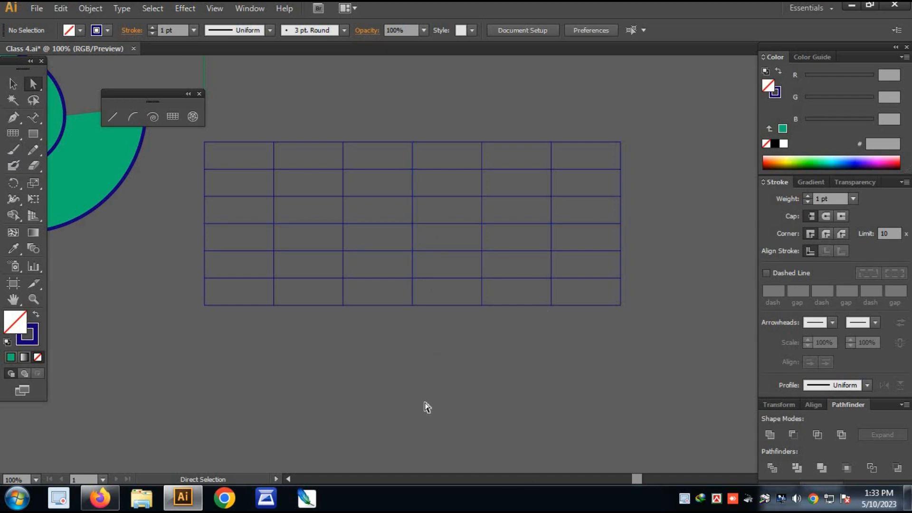
{"action": "left_click", "coordinate": [342, 212]}
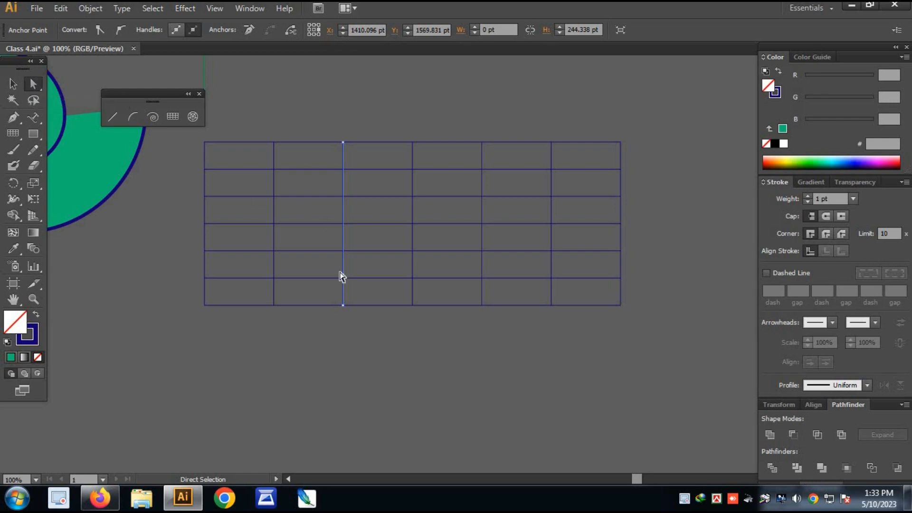
{"action": "left_click", "coordinate": [344, 387]}
{"action": "left_click", "coordinate": [343, 214]}
{"action": "left_click_drag", "start_coordinate": [344, 215], "coordinate": [379, 214]}
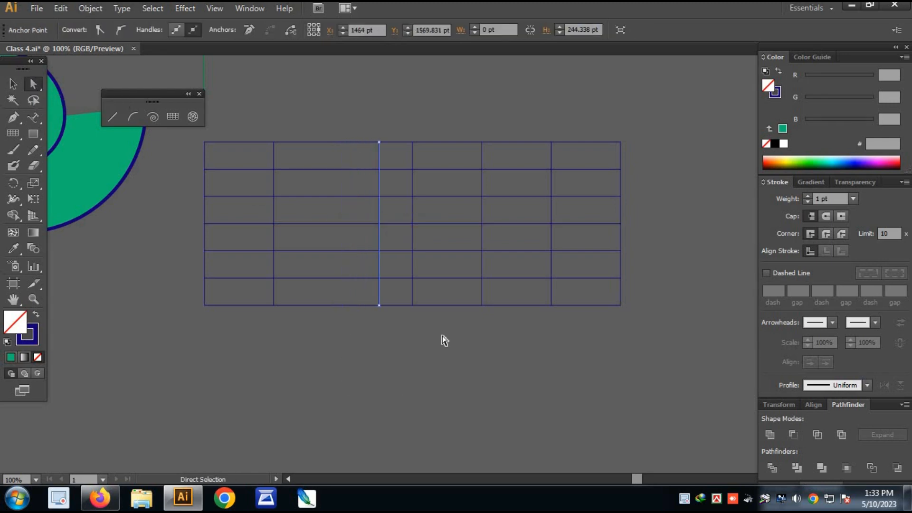
{"action": "left_click", "coordinate": [430, 400]}
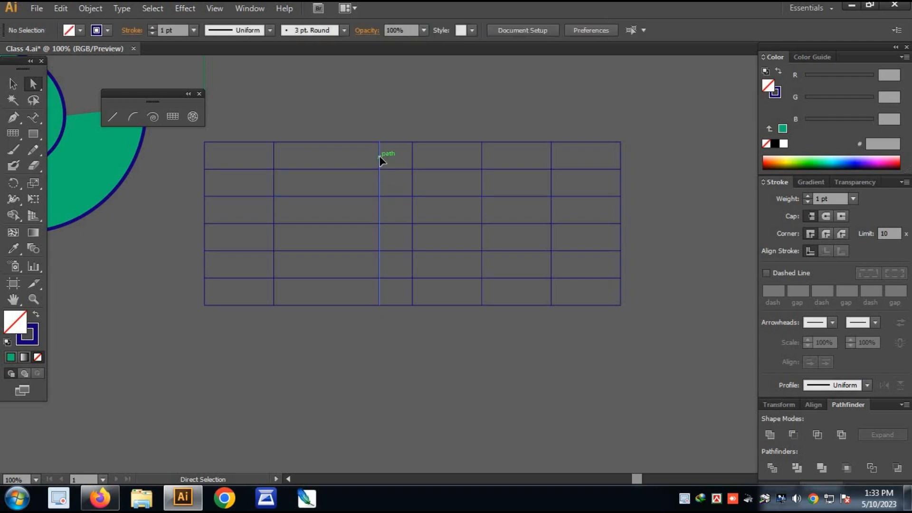
{"action": "left_click_drag", "start_coordinate": [379, 149], "coordinate": [379, 169]}
{"action": "left_click", "coordinate": [448, 380]}
- Add a full-height vertical line in the grid's wide second column and a half-height one in the lower last column
{"action": "left_click", "coordinate": [111, 115]}
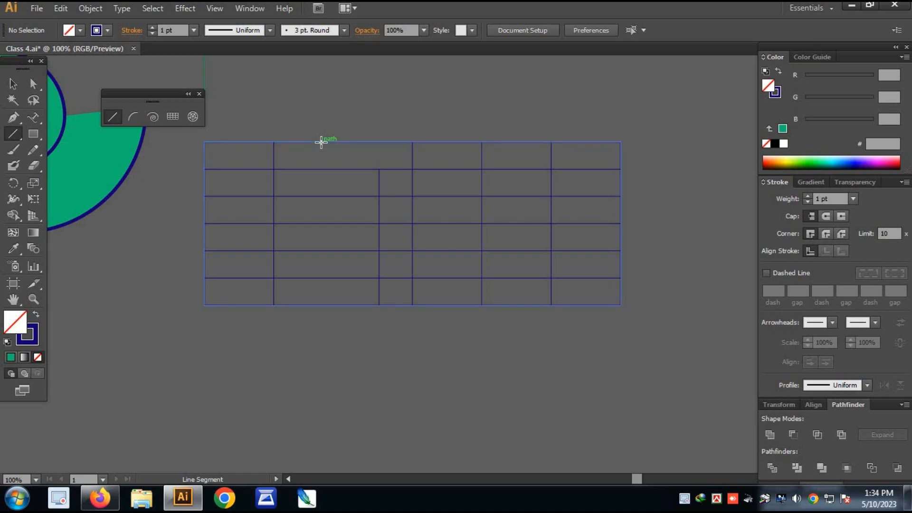
{"action": "left_click_drag", "start_coordinate": [321, 141], "coordinate": [321, 305]}
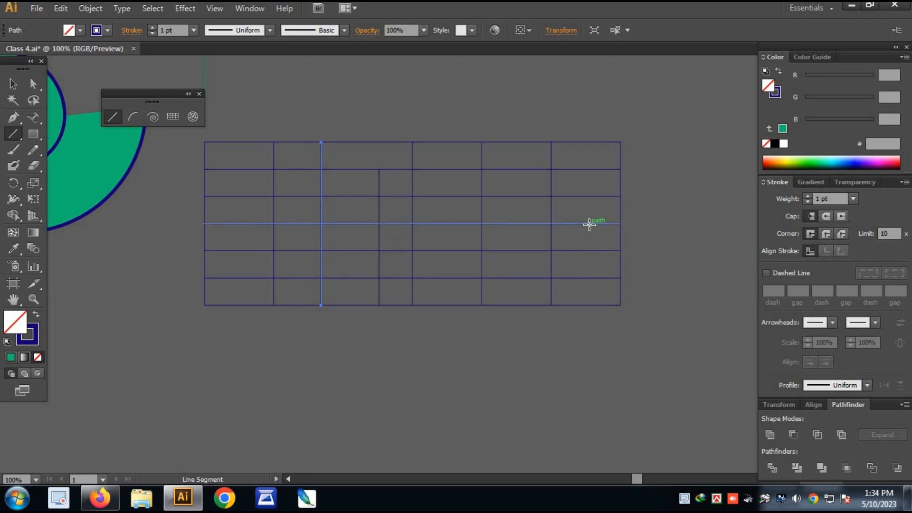
{"action": "left_click_drag", "start_coordinate": [589, 224], "coordinate": [589, 295]}
{"action": "left_click_drag", "start_coordinate": [589, 301], "coordinate": [589, 305]}
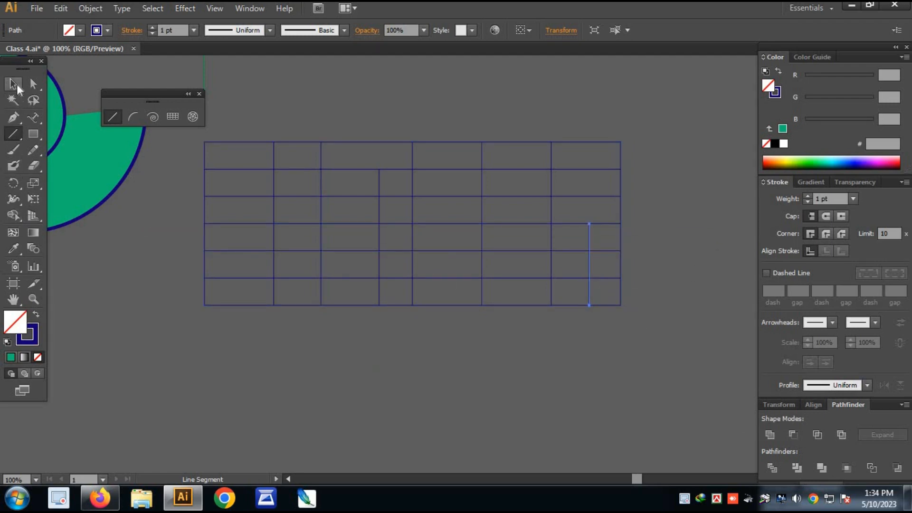
{"action": "left_click", "coordinate": [16, 84]}
{"action": "left_click", "coordinate": [593, 374]}
{"action": "left_click_drag", "start_coordinate": [592, 375], "coordinate": [338, 292]}
{"action": "left_click_drag", "start_coordinate": [313, 378], "coordinate": [460, 224]}
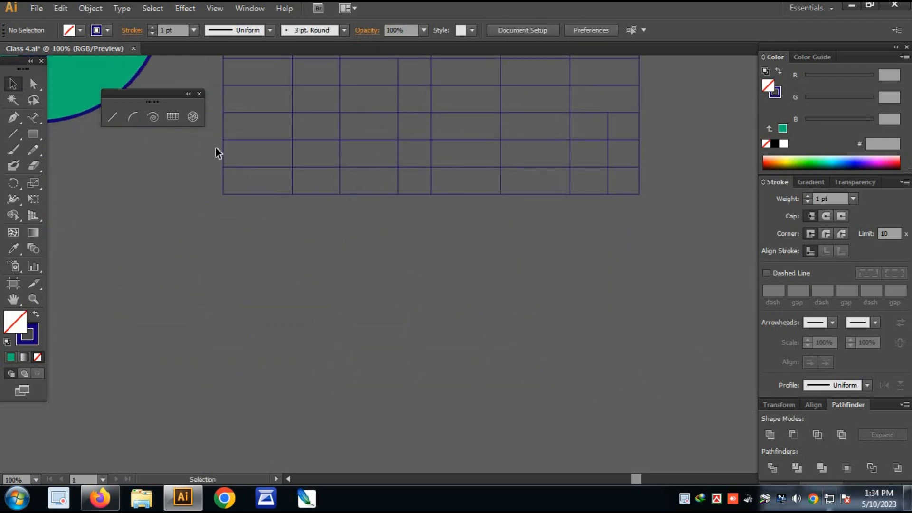
- Draw a circular polar grid below the rectangular grid with the Polar Grid tool and deselect it
{"action": "left_click", "coordinate": [192, 117]}
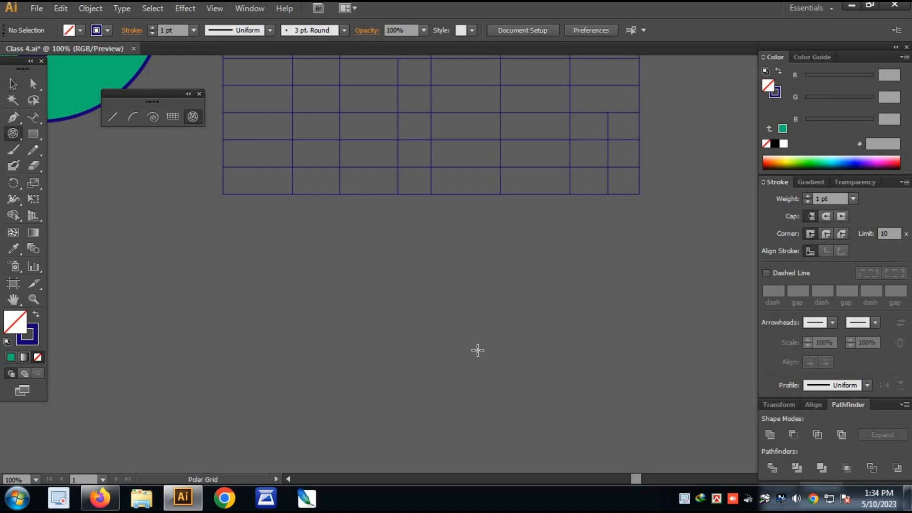
{"action": "left_click_drag", "start_coordinate": [287, 261], "coordinate": [485, 416]}
{"action": "left_click_drag", "start_coordinate": [378, 394], "coordinate": [359, 244]}
{"action": "key", "text": "v"}
{"action": "left_click", "coordinate": [558, 320]}
{"action": "left_click_drag", "start_coordinate": [601, 353], "coordinate": [623, 332]}
- Select the whole polar grid to examine its concentric rings and radial dividers
{"action": "left_click_drag", "start_coordinate": [586, 162], "coordinate": [336, 400]}
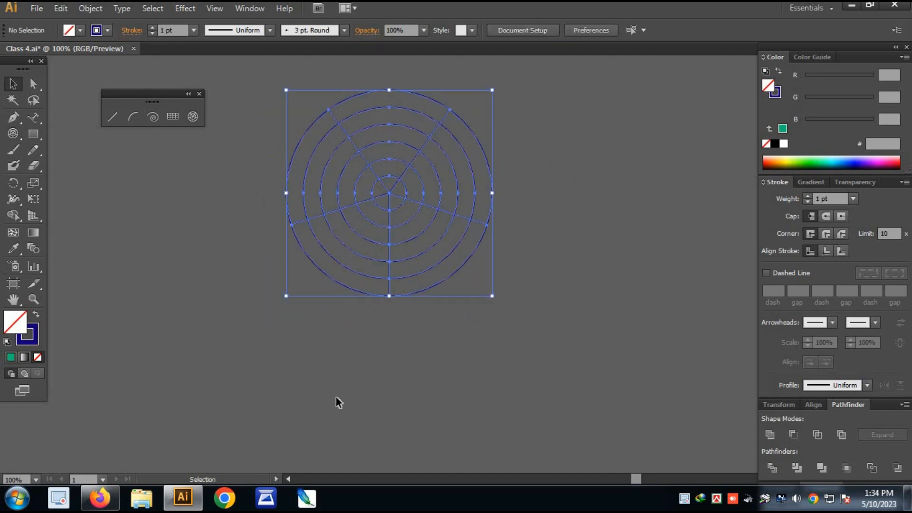
{"action": "left_click", "coordinate": [485, 361]}
{"action": "left_click_drag", "start_coordinate": [484, 363], "coordinate": [473, 402]}
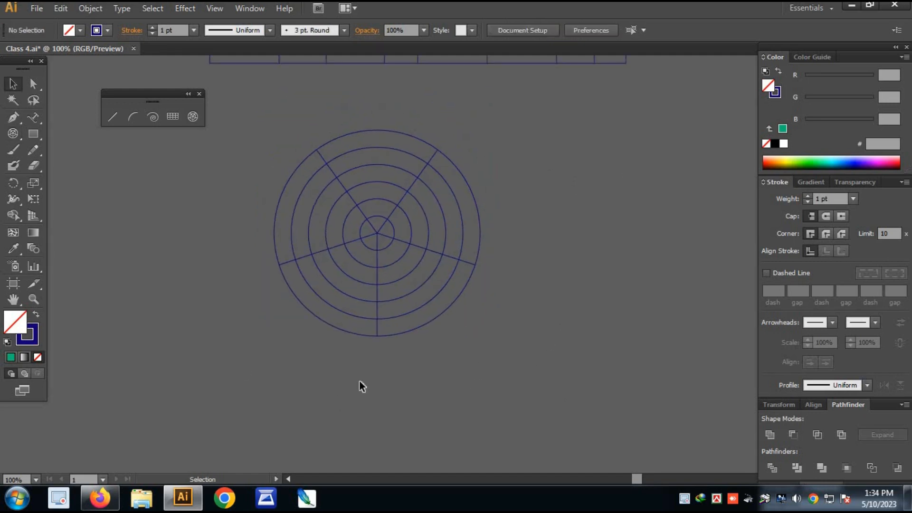
{"action": "left_click_drag", "start_coordinate": [556, 234], "coordinate": [228, 418]}
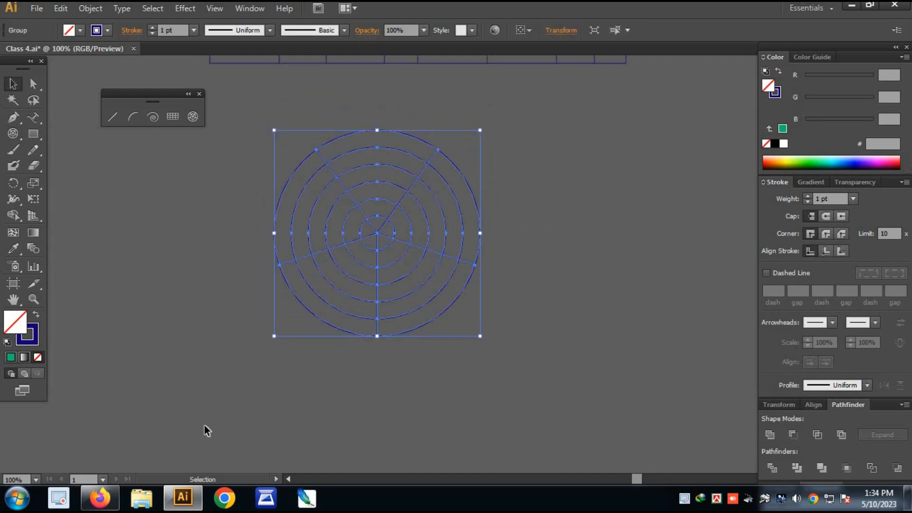
{"action": "left_click", "coordinate": [481, 407]}
{"action": "left_click_drag", "start_coordinate": [335, 402], "coordinate": [357, 363]}
{"action": "left_click_drag", "start_coordinate": [564, 164], "coordinate": [576, 218]}
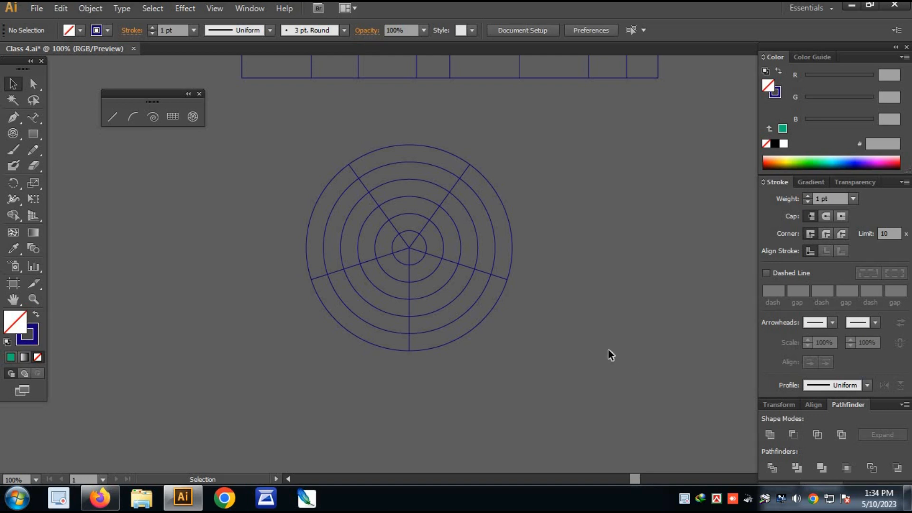
{"action": "left_click_drag", "start_coordinate": [592, 352], "coordinate": [580, 378]}
{"action": "left_click_drag", "start_coordinate": [298, 164], "coordinate": [547, 390]}
{"action": "left_click_drag", "start_coordinate": [523, 325], "coordinate": [580, 414]}
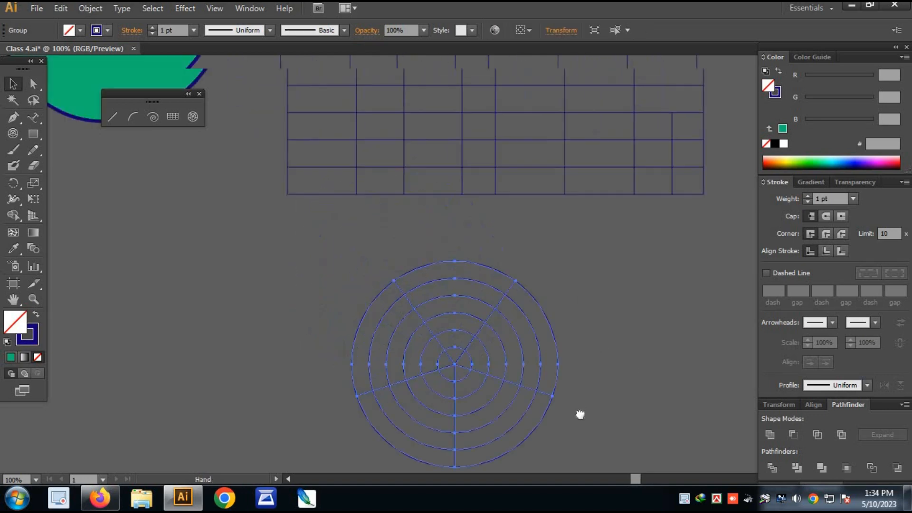
- Fill the rectangular grid and its added lines with bright green 32D000
{"action": "scroll", "coordinate": [447, 409], "scroll_direction": "up", "scroll_amount": 5}
{"action": "left_click", "coordinate": [700, 352]}
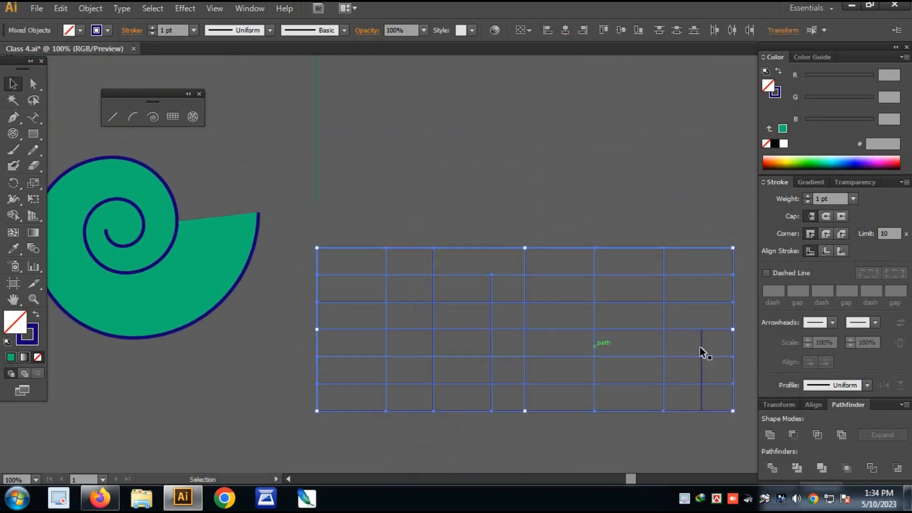
{"action": "left_click", "coordinate": [803, 164]}
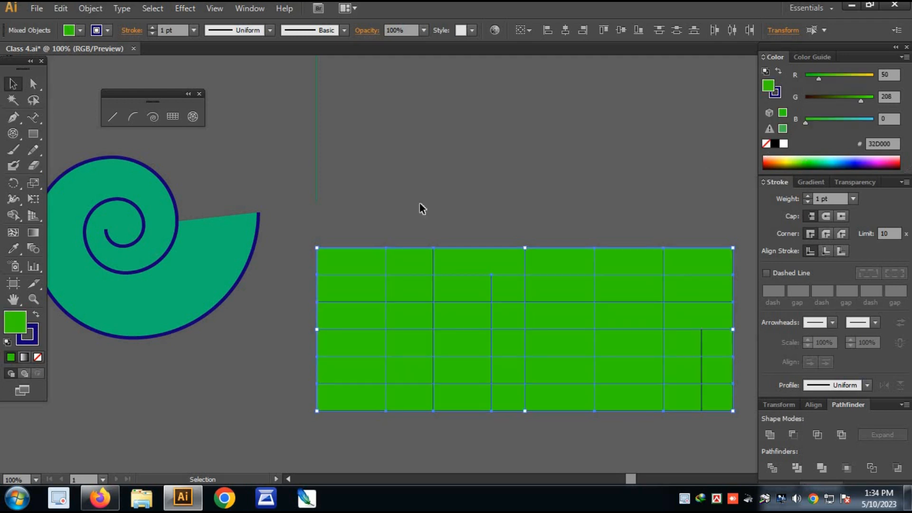
{"action": "left_click", "coordinate": [420, 203]}
- Change the rectangular grid's fill to teal 328174 and switch the color sliders to CMYK
{"action": "left_click_drag", "start_coordinate": [560, 326], "coordinate": [497, 261]}
{"action": "left_click", "coordinate": [491, 275]}
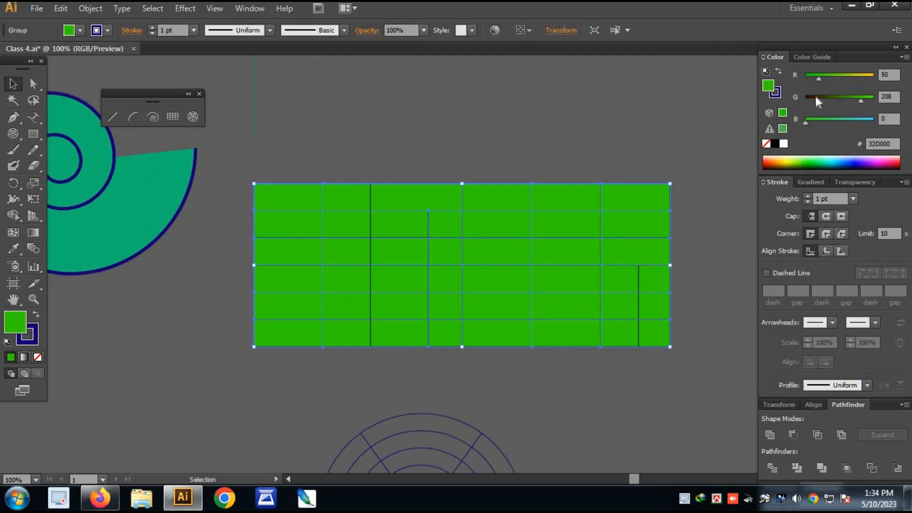
{"action": "left_click", "coordinate": [840, 99]}
{"action": "left_click", "coordinate": [836, 120]}
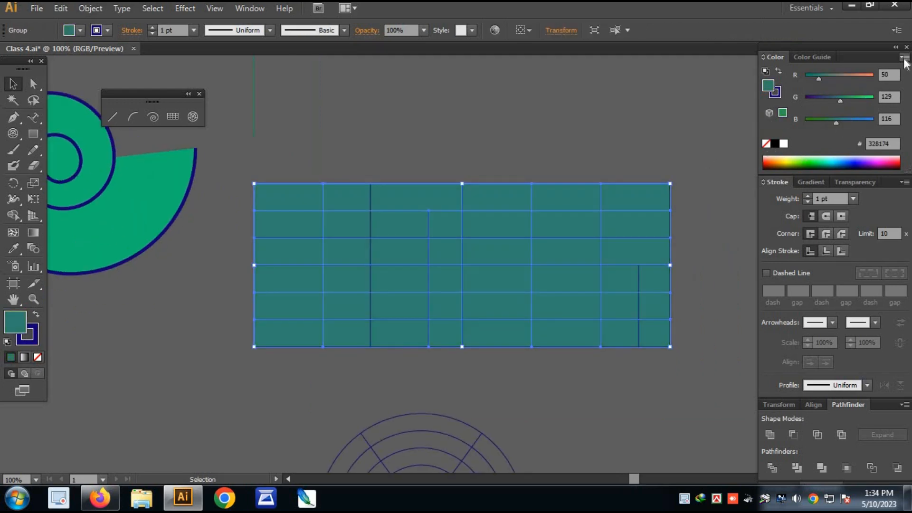
{"action": "left_click", "coordinate": [904, 59]}
{"action": "left_click", "coordinate": [767, 126]}
{"action": "left_click", "coordinate": [494, 150]}
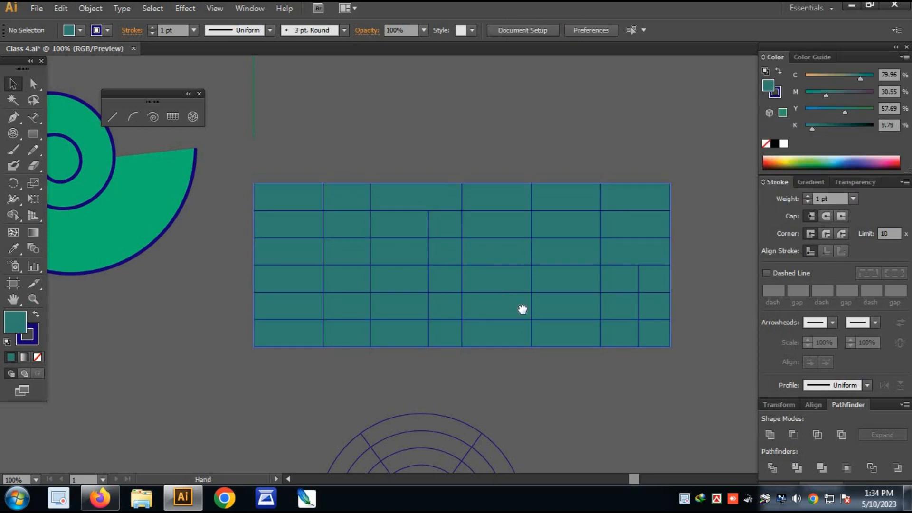
- Detach the Rectangle tool group as a floating panel below the line tools
{"action": "left_click_drag", "start_coordinate": [522, 310], "coordinate": [498, 239]}
{"action": "left_click_drag", "start_coordinate": [90, 241], "coordinate": [645, 281]}
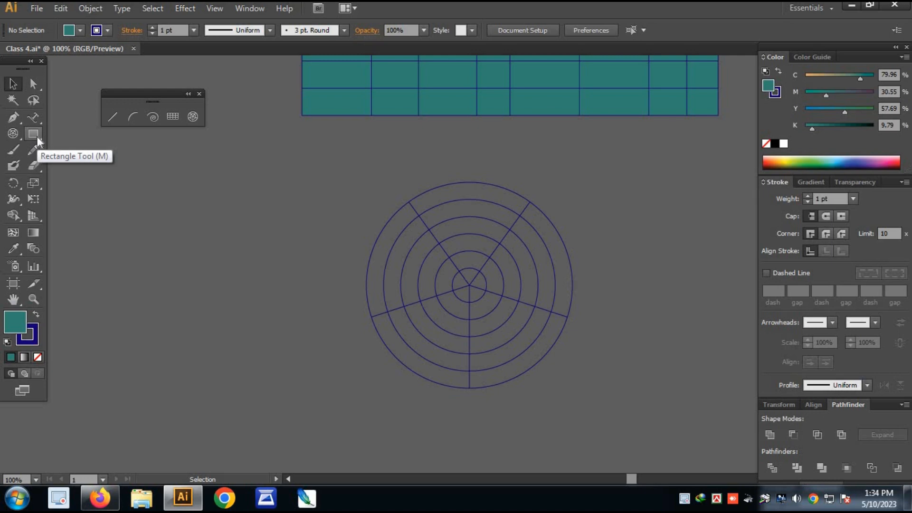
{"action": "left_click", "coordinate": [37, 137]}
{"action": "left_click_drag", "start_coordinate": [37, 135], "coordinate": [178, 175]}
- Draw a teal rectangle below and to the left of the polar grid and deselect it
{"action": "left_click_drag", "start_coordinate": [196, 306], "coordinate": [331, 79]}
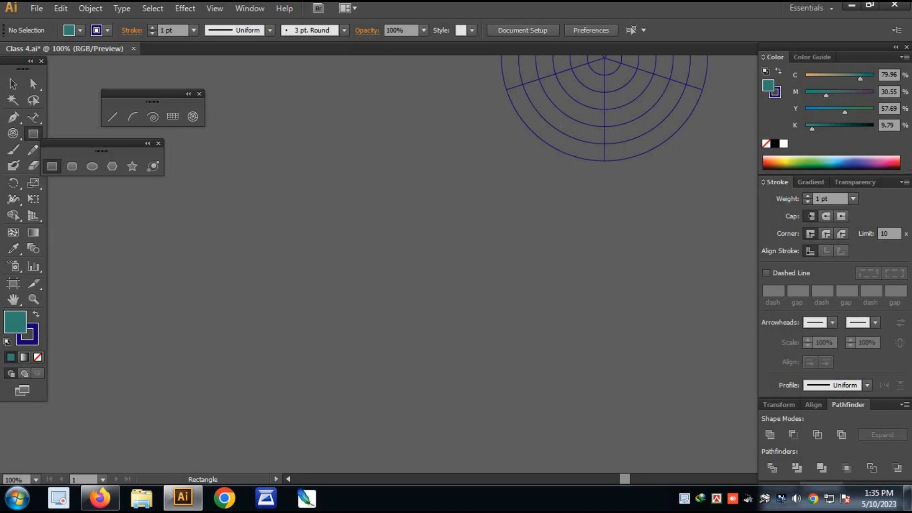
{"action": "left_click_drag", "start_coordinate": [323, 222], "coordinate": [505, 320]}
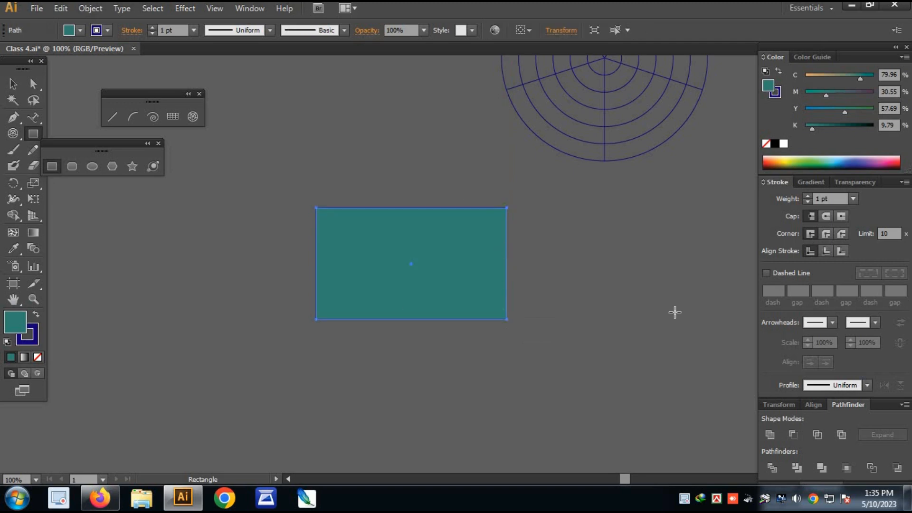
{"action": "left_click_drag", "start_coordinate": [446, 326], "coordinate": [459, 263]}
{"action": "key", "text": "v"}
{"action": "left_click", "coordinate": [619, 325]}
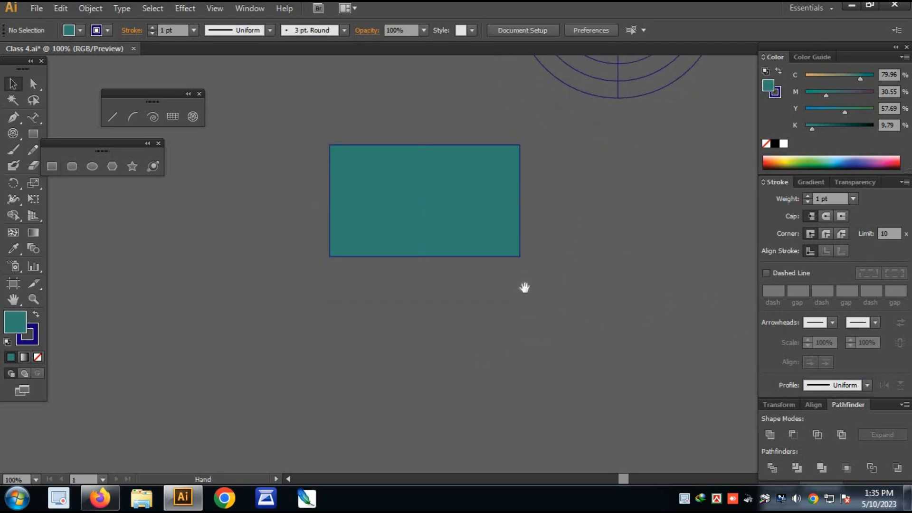
- Draw a teal square below the teal rectangle with the Rectangle tool and deselect it
{"action": "left_click_drag", "start_coordinate": [524, 288], "coordinate": [518, 301]}
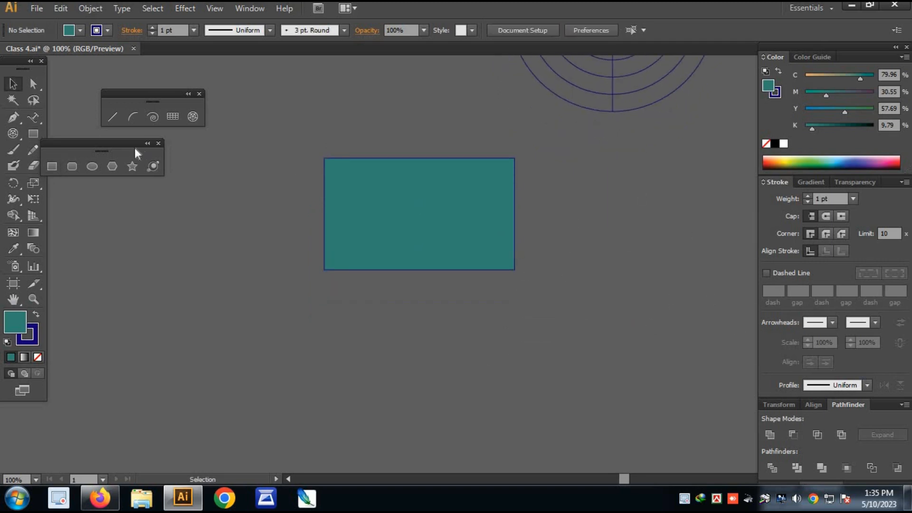
{"action": "left_click", "coordinate": [53, 166]}
{"action": "left_click_drag", "start_coordinate": [326, 345], "coordinate": [354, 240]}
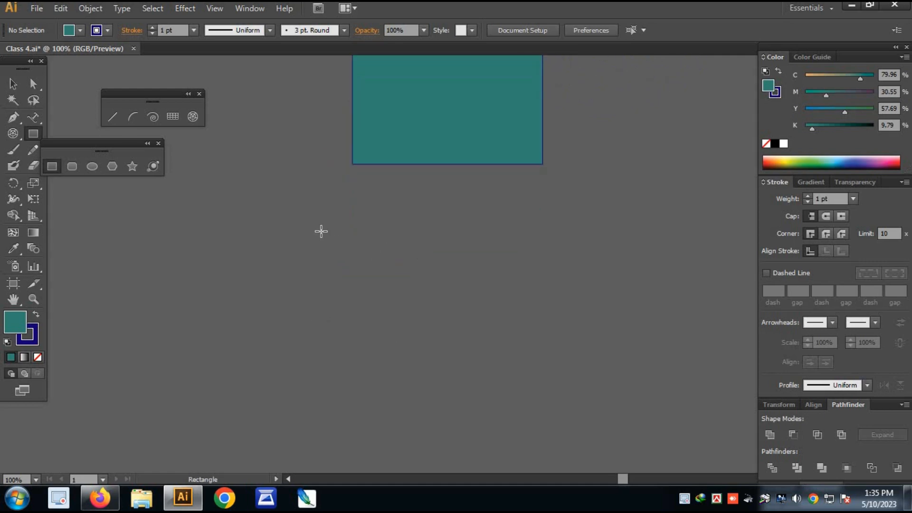
{"action": "left_click_drag", "start_coordinate": [321, 199], "coordinate": [424, 302]}
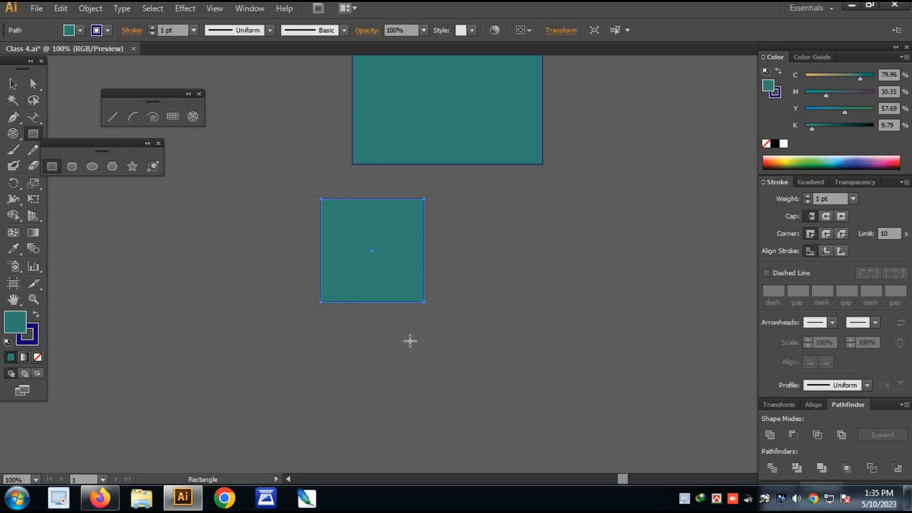
{"action": "left_click", "coordinate": [14, 84]}
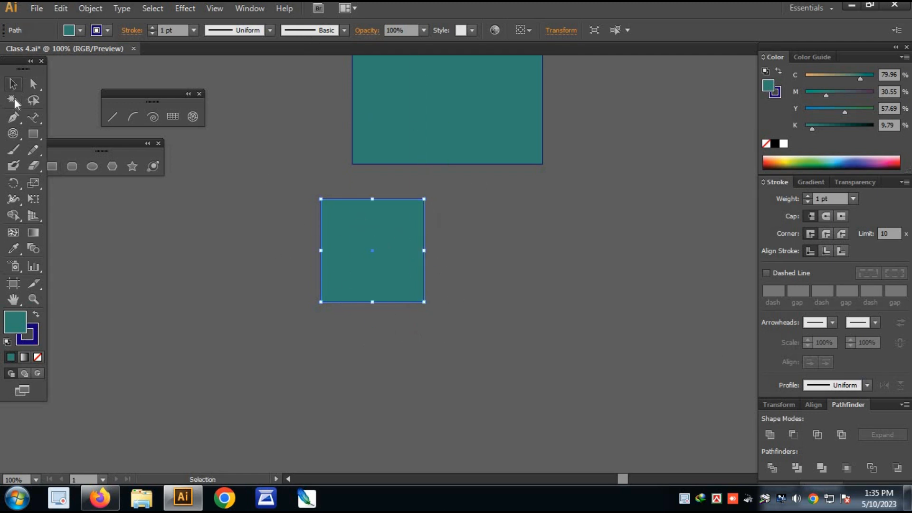
{"action": "key", "text": "space"}
{"action": "left_click_drag", "start_coordinate": [488, 304], "coordinate": [405, 285]}
{"action": "left_click_drag", "start_coordinate": [490, 218], "coordinate": [166, 314]}
{"action": "left_click", "coordinate": [503, 320]}
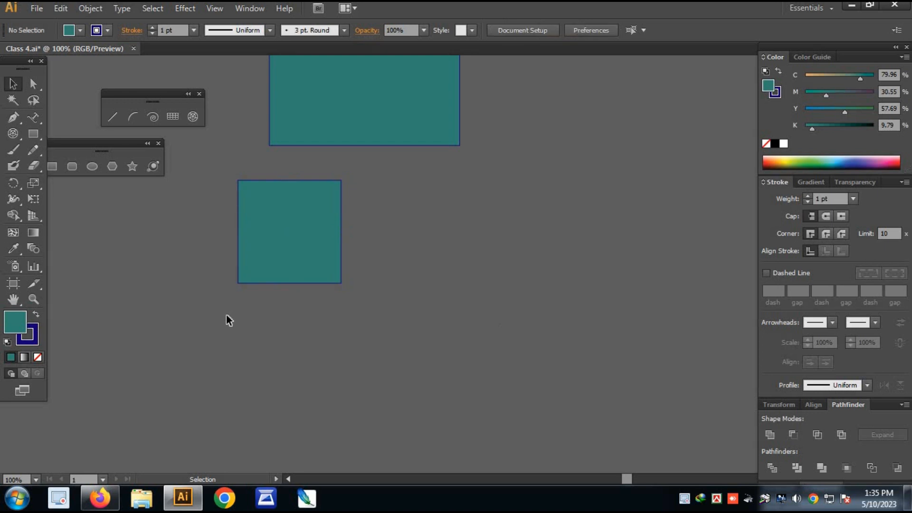
{"action": "left_click", "coordinate": [309, 247]}
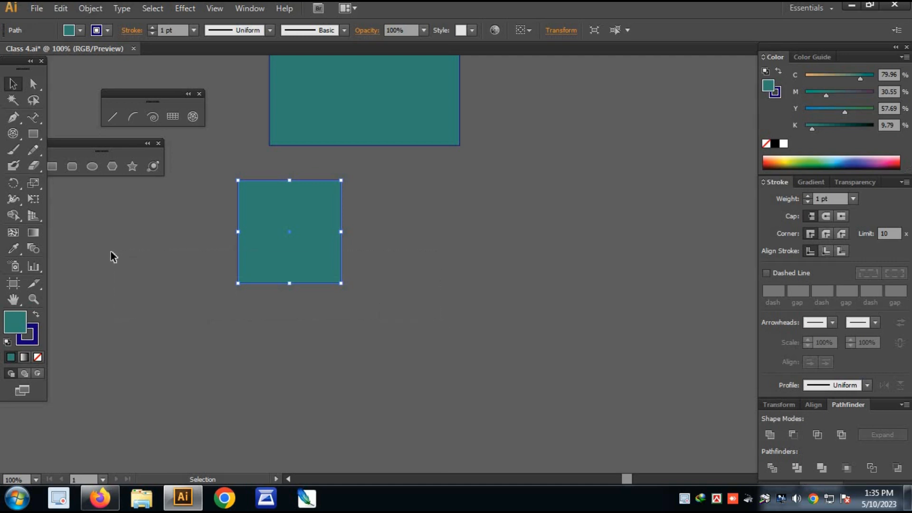
{"action": "left_click", "coordinate": [142, 240]}
- Draw a teal rounded rectangle to the right of the square, decreasing and increasing its corner radius while sizing it, and deselect it
{"action": "key", "text": "space"}
{"action": "left_click_drag", "start_coordinate": [77, 226], "coordinate": [180, 246]}
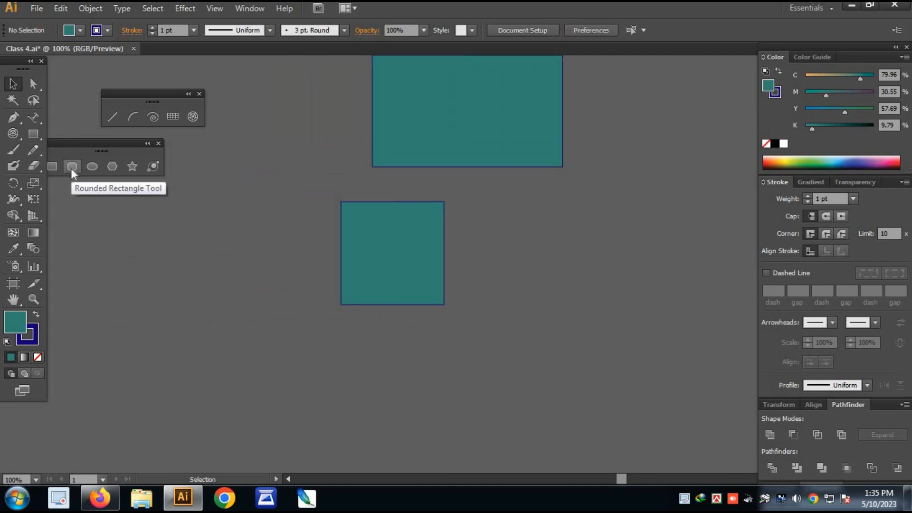
{"action": "left_click", "coordinate": [72, 166]}
{"action": "scroll", "coordinate": [443, 236], "scroll_direction": "right", "scroll_amount": 5}
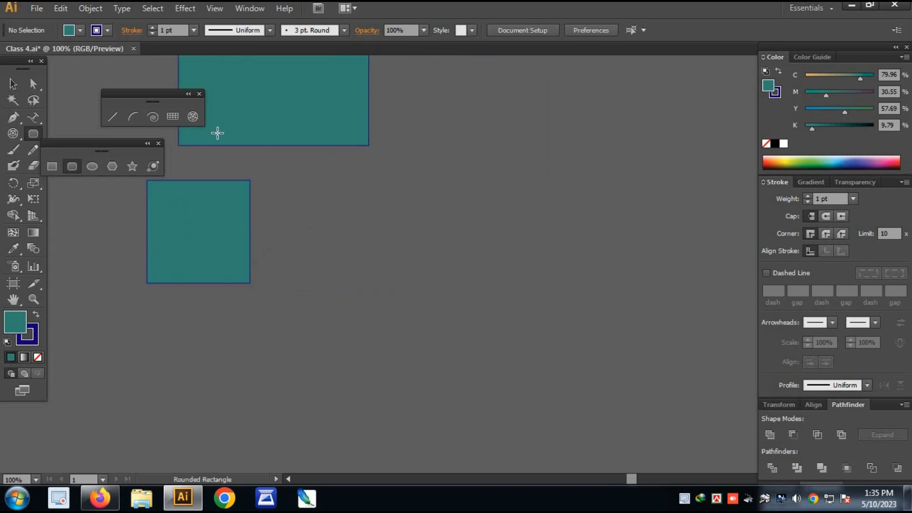
{"action": "left_click_drag", "start_coordinate": [380, 194], "coordinate": [480, 326]}
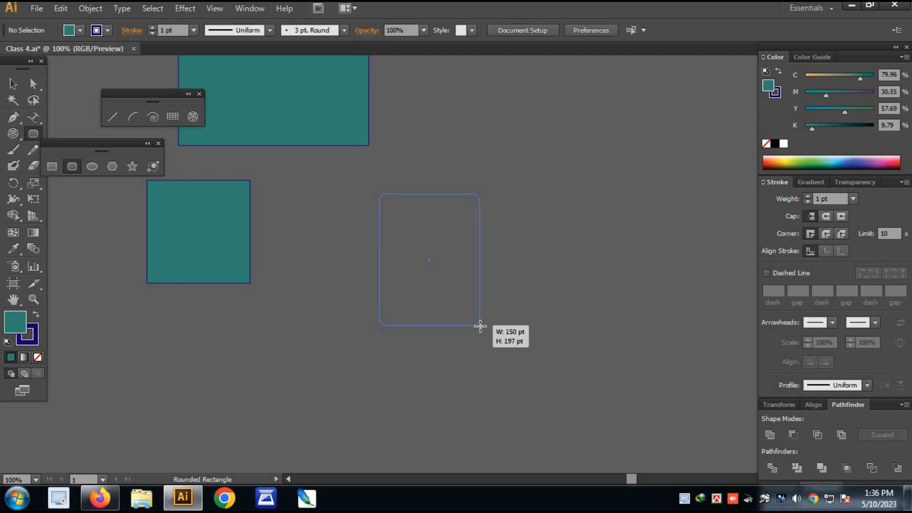
{"action": "key", "text": "Up"}
{"action": "key", "text": "Up"}
{"action": "key", "text": "Up"}
{"action": "key", "text": "Up"}
{"action": "key", "text": "Up"}
{"action": "left_click_drag", "start_coordinate": [479, 326], "coordinate": [587, 457]}
{"action": "key", "text": "Down"}
{"action": "key", "text": "Down"}
{"action": "key", "text": "Down"}
{"action": "key", "text": "Down"}
{"action": "key", "text": "Down"}
{"action": "key", "text": "Down"}
{"action": "key", "text": "Down"}
{"action": "key", "text": "Down"}
{"action": "key", "text": "Down"}
{"action": "key", "text": "Down"}
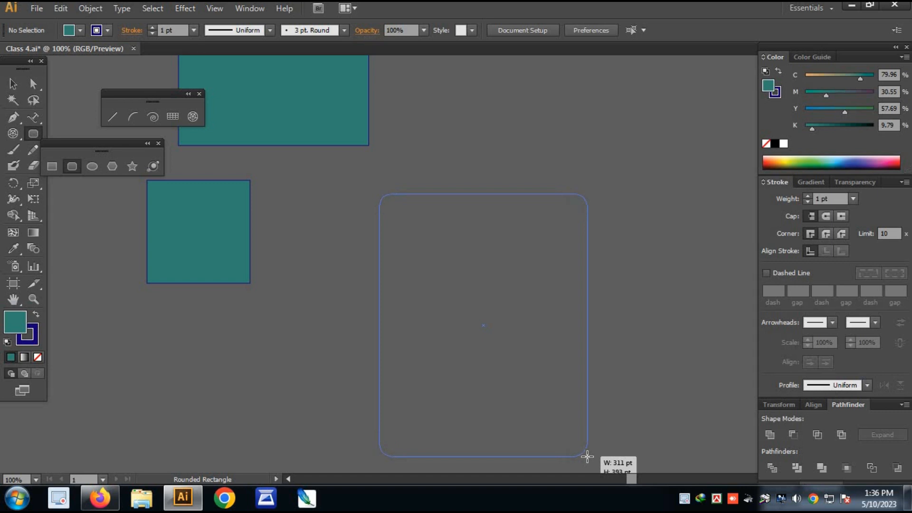
{"action": "key", "text": "Down"}
{"action": "key", "text": "Down"}
{"action": "key", "text": "Down"}
{"action": "key", "text": "Down"}
{"action": "key", "text": "Down"}
{"action": "key", "text": "Down"}
{"action": "key", "text": "Down"}
{"action": "key", "text": "Down"}
{"action": "left_click_drag", "start_coordinate": [587, 457], "coordinate": [497, 327]}
{"action": "key", "text": "Up"}
{"action": "key", "text": "Up"}
{"action": "key", "text": "Up"}
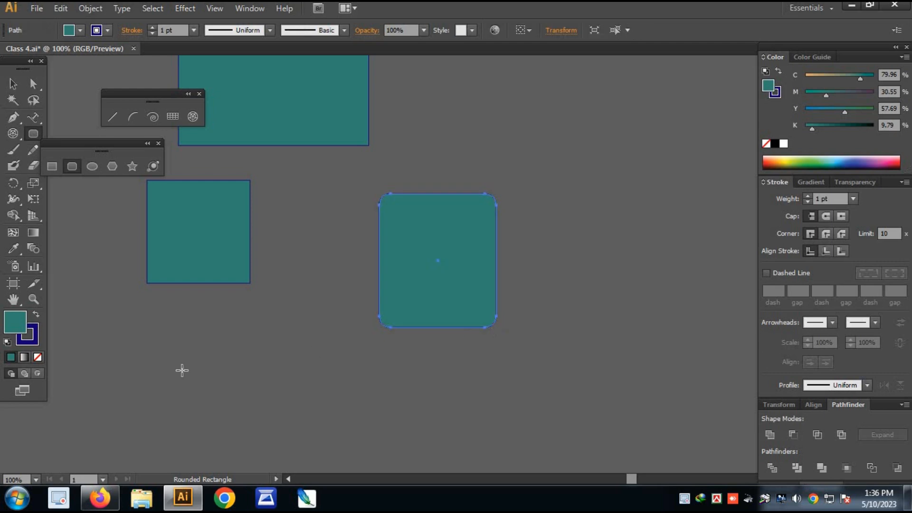
{"action": "left_click", "coordinate": [16, 82]}
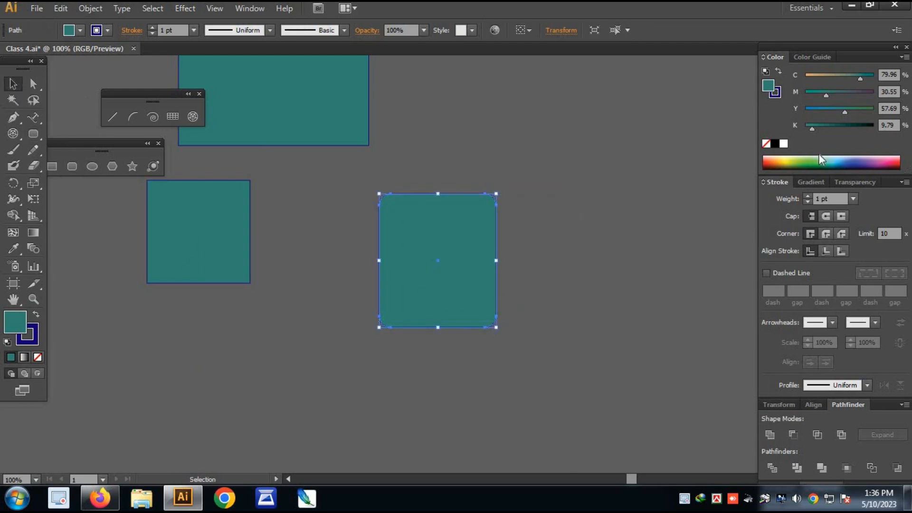
{"action": "left_click", "coordinate": [599, 240]}
- Draw a teal circle to the right of the first rectangle, above the rounded rectangle, with the Ellipse tool
{"action": "left_click_drag", "start_coordinate": [445, 257], "coordinate": [484, 232]}
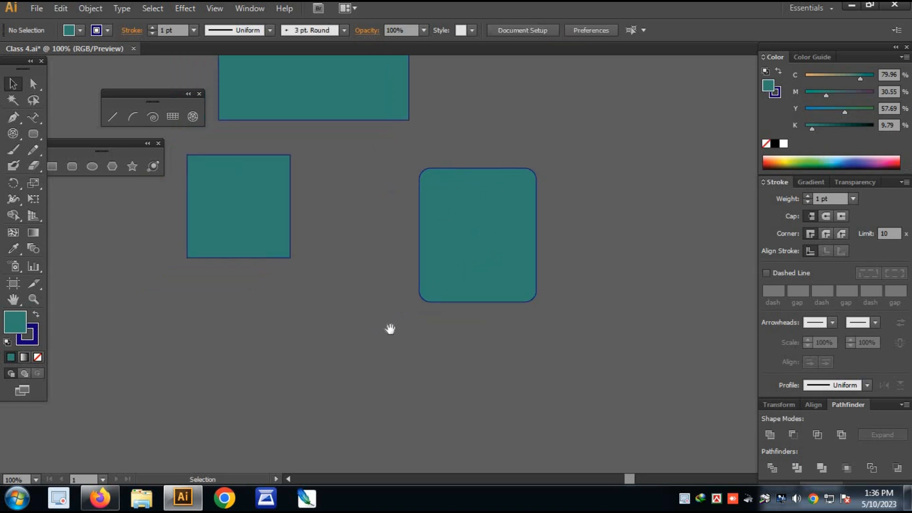
{"action": "left_click_drag", "start_coordinate": [390, 328], "coordinate": [395, 305]}
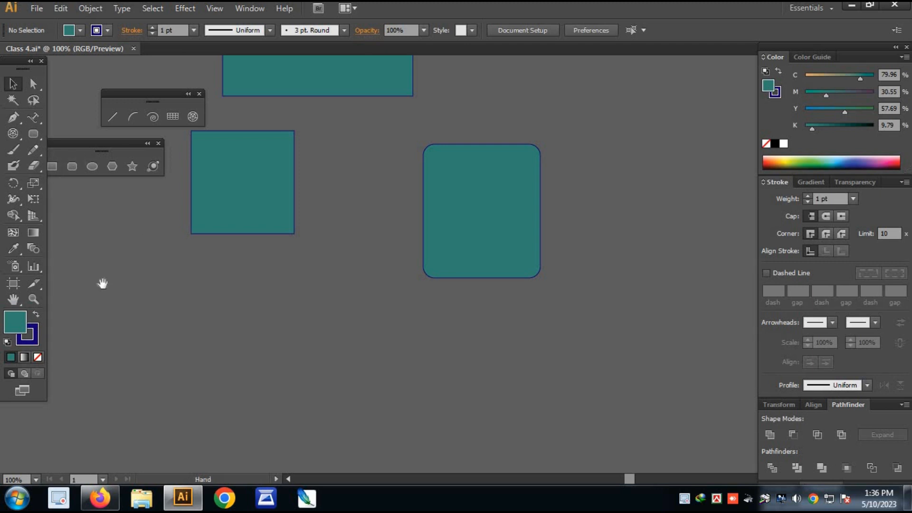
{"action": "left_click_drag", "start_coordinate": [102, 283], "coordinate": [123, 263]}
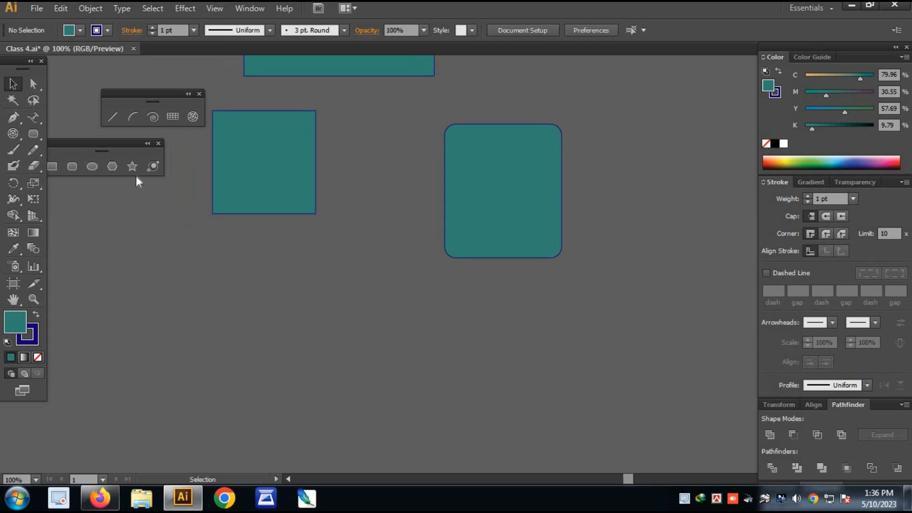
{"action": "left_click", "coordinate": [92, 166]}
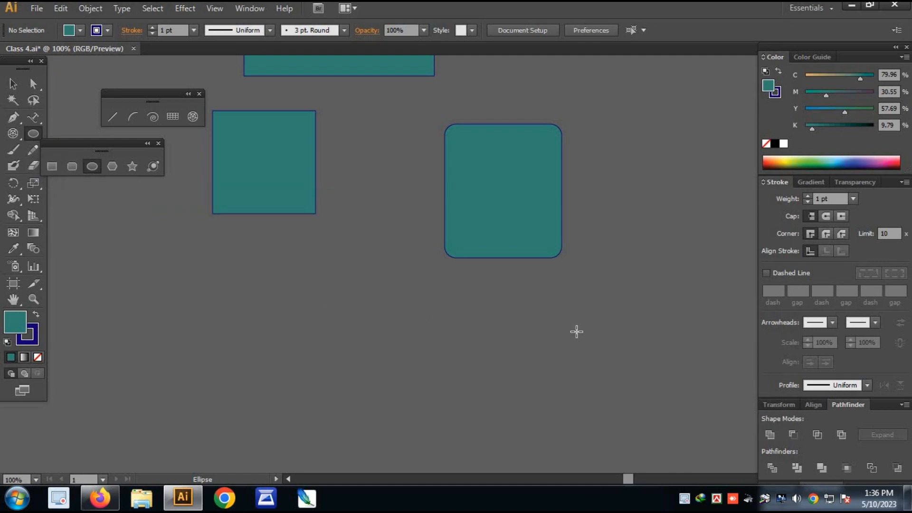
{"action": "key", "text": "m"}
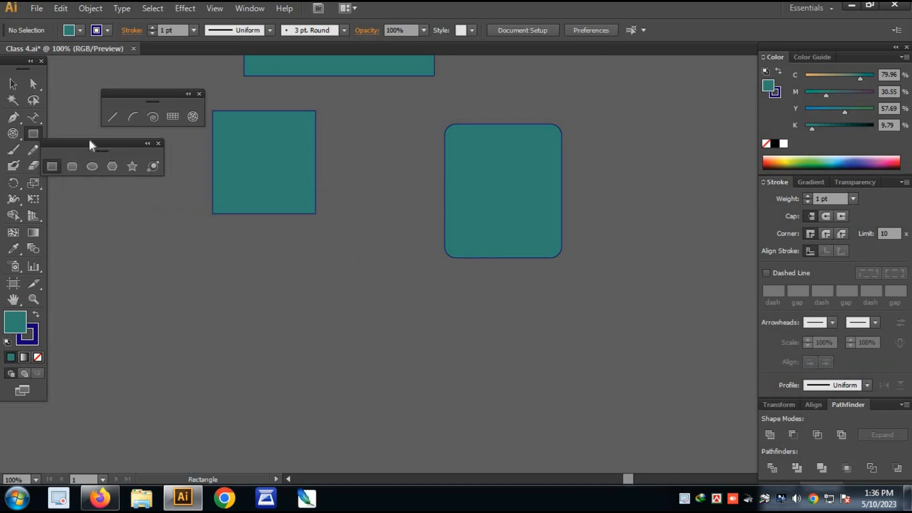
{"action": "left_click", "coordinate": [95, 170]}
{"action": "scroll", "coordinate": [351, 218], "scroll_direction": "up", "scroll_amount": 5}
{"action": "scroll", "coordinate": [367, 330], "scroll_direction": "right", "scroll_amount": 3}
{"action": "left_click_drag", "start_coordinate": [378, 210], "coordinate": [509, 340]}
{"action": "left_click_drag", "start_coordinate": [555, 314], "coordinate": [408, 295]}
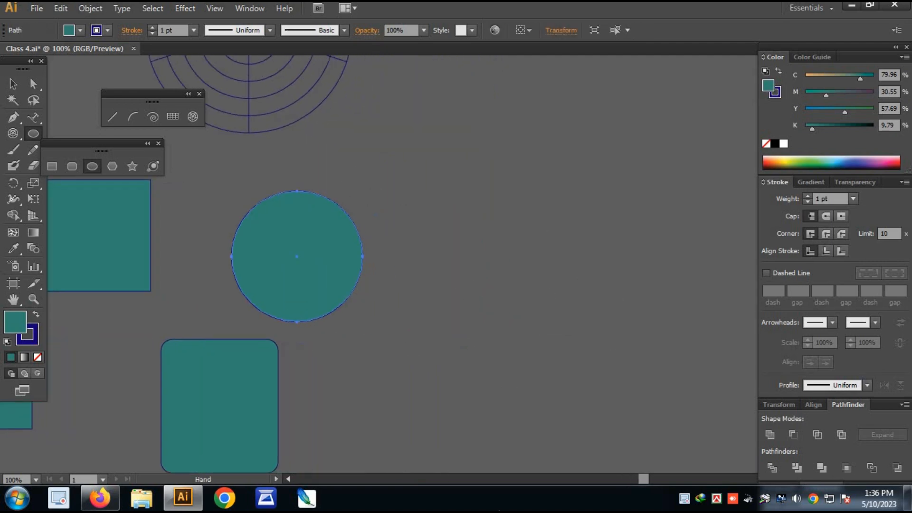
- Draw a small upright ellipse to the upper right of the circle and deselect it
{"action": "left_click_drag", "start_coordinate": [375, 208], "coordinate": [492, 214]}
{"action": "left_click_drag", "start_coordinate": [528, 177], "coordinate": [579, 247]}
{"action": "key", "text": "v"}
{"action": "left_click", "coordinate": [677, 358]}
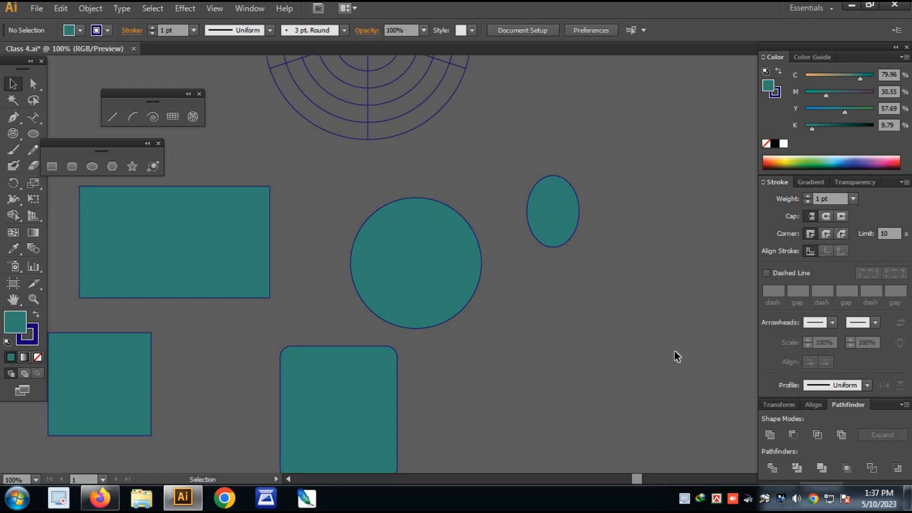
- Scale the large circle down to about half its size and move it to the middle of the teal rectangle
{"action": "key", "text": "space"}
{"action": "left_click_drag", "start_coordinate": [481, 340], "coordinate": [534, 337]}
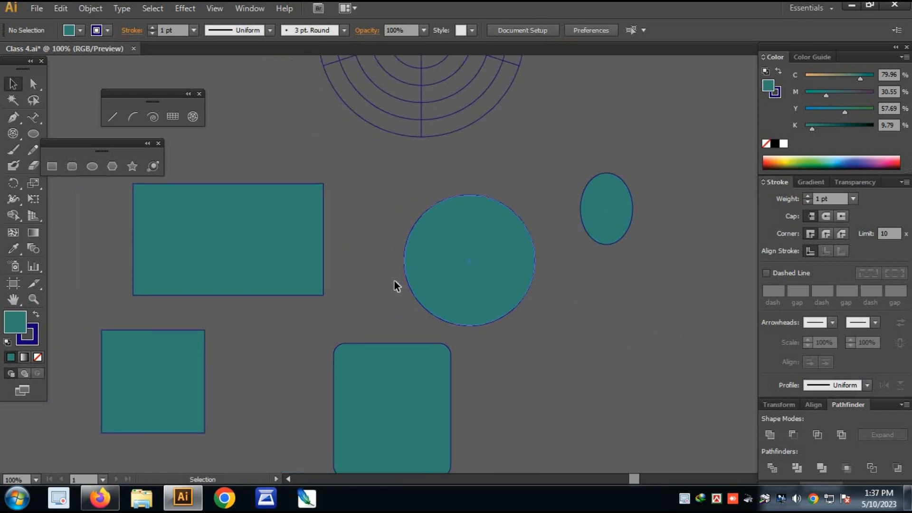
{"action": "left_click", "coordinate": [507, 279]}
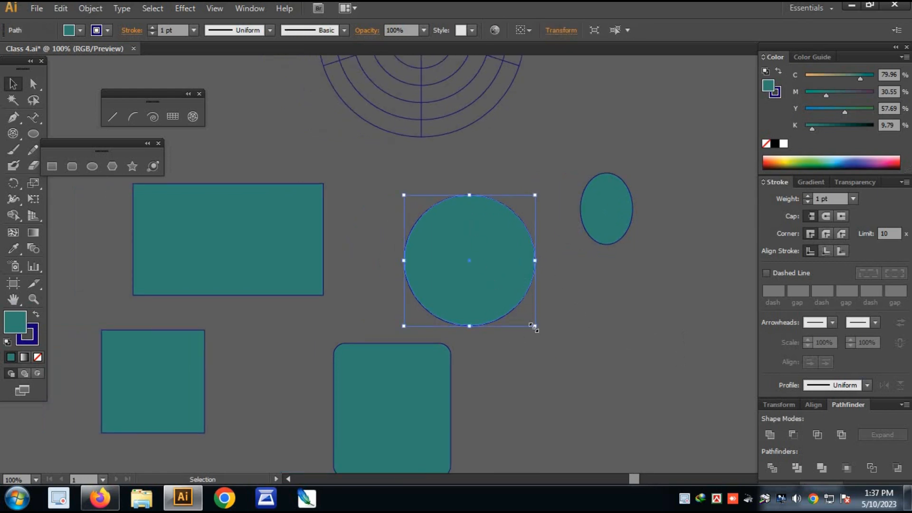
{"action": "left_click_drag", "start_coordinate": [535, 325], "coordinate": [465, 270]}
{"action": "left_click", "coordinate": [590, 316]}
{"action": "left_click_drag", "start_coordinate": [442, 220], "coordinate": [241, 246]}
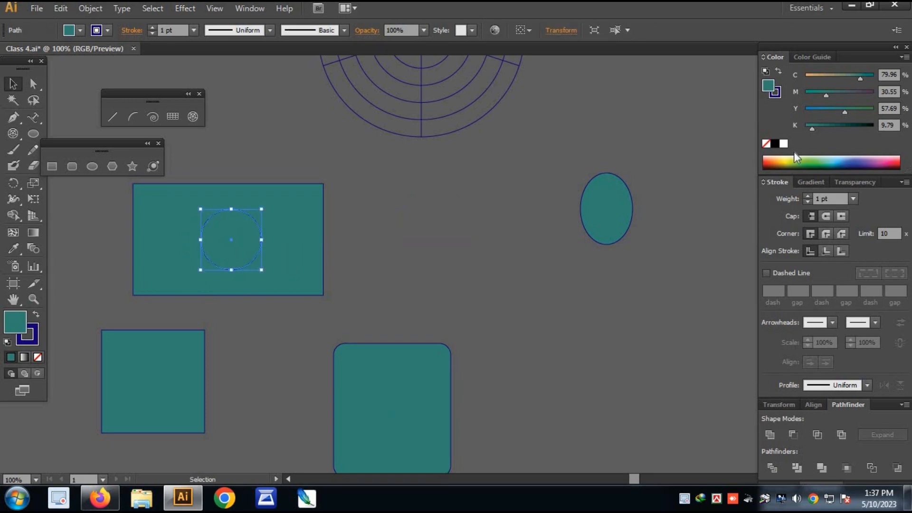
- Change the circle's fill to red by setting cyan to 9% and magenta to 100%, and deselect it
{"action": "left_click", "coordinate": [811, 77]}
{"action": "left_click_drag", "start_coordinate": [857, 95], "coordinate": [874, 93]}
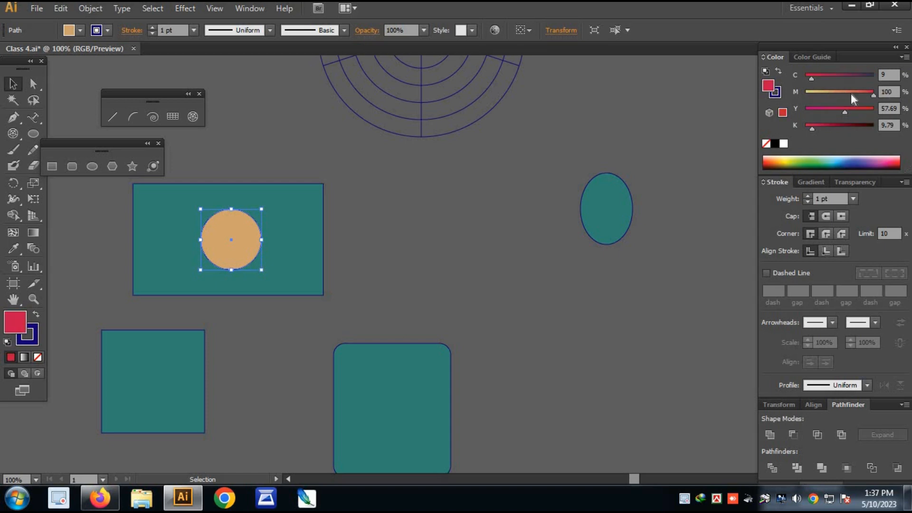
{"action": "left_click", "coordinate": [475, 276]}
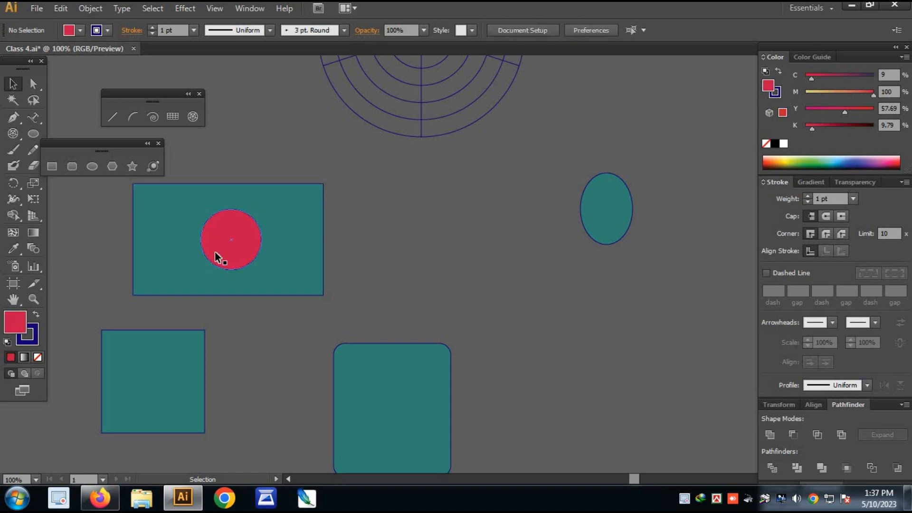
- Remove the stroke from the red circle and from the teal rectangle behind it
{"action": "left_click", "coordinate": [232, 253]}
{"action": "left_click", "coordinate": [37, 338]}
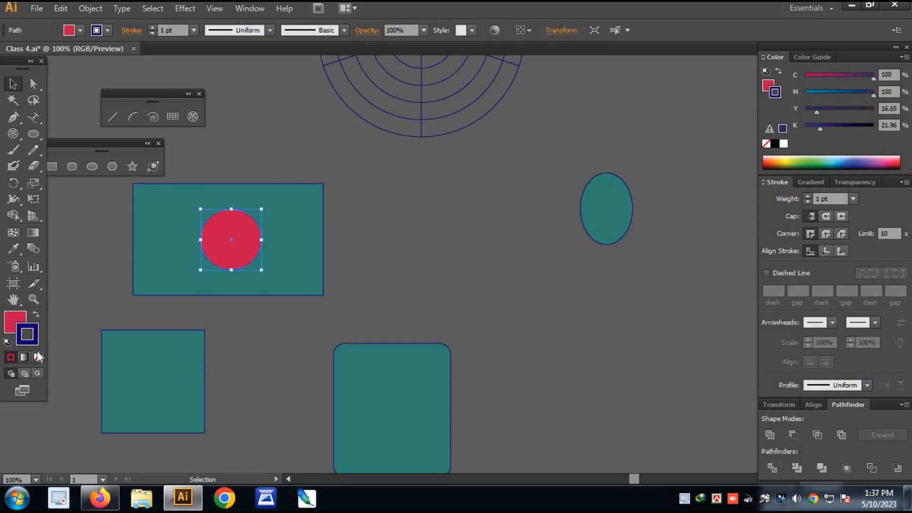
{"action": "left_click", "coordinate": [38, 357]}
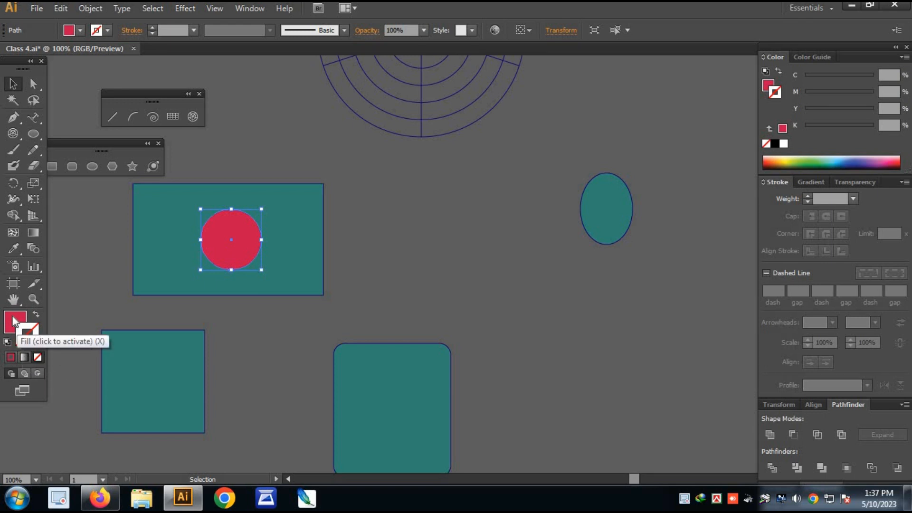
{"action": "left_click", "coordinate": [299, 235]}
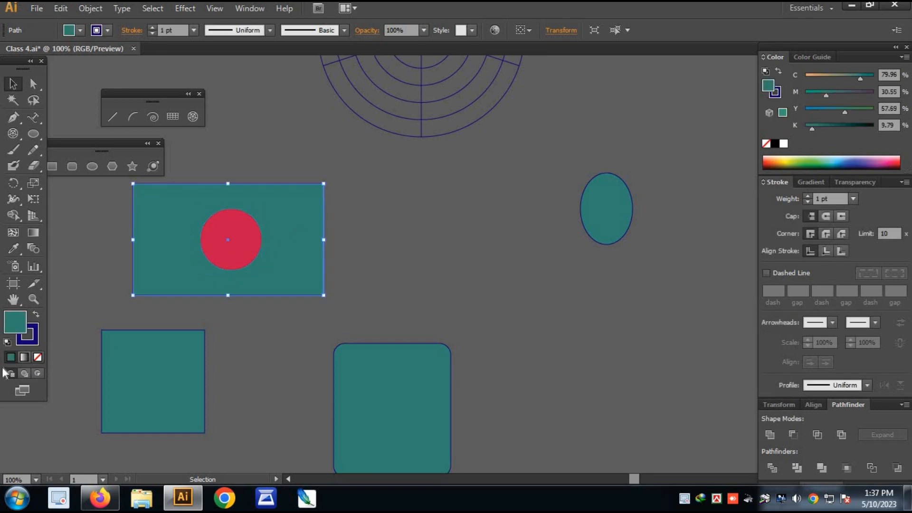
{"action": "left_click", "coordinate": [37, 357]}
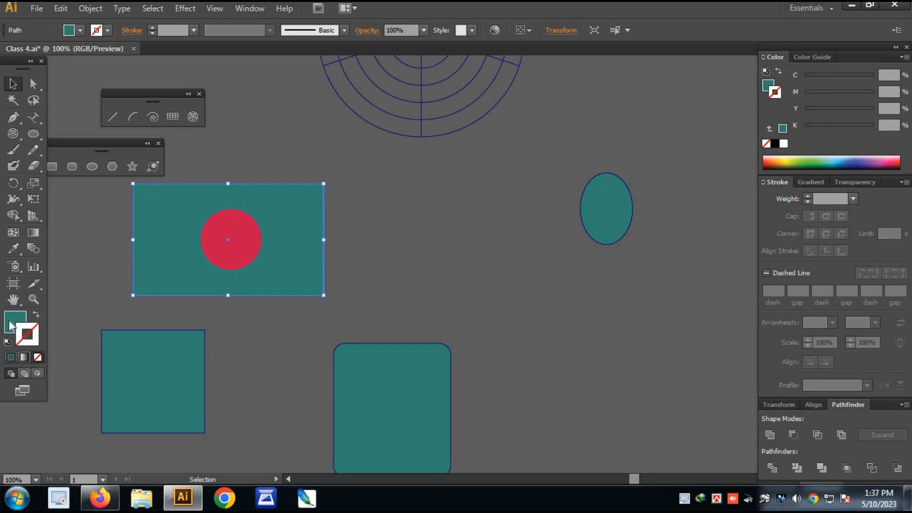
- Change the rectangle's fill to dark green with C 100, M 0, Y 100 and K 43, and deselect it
{"action": "left_click", "coordinate": [12, 325]}
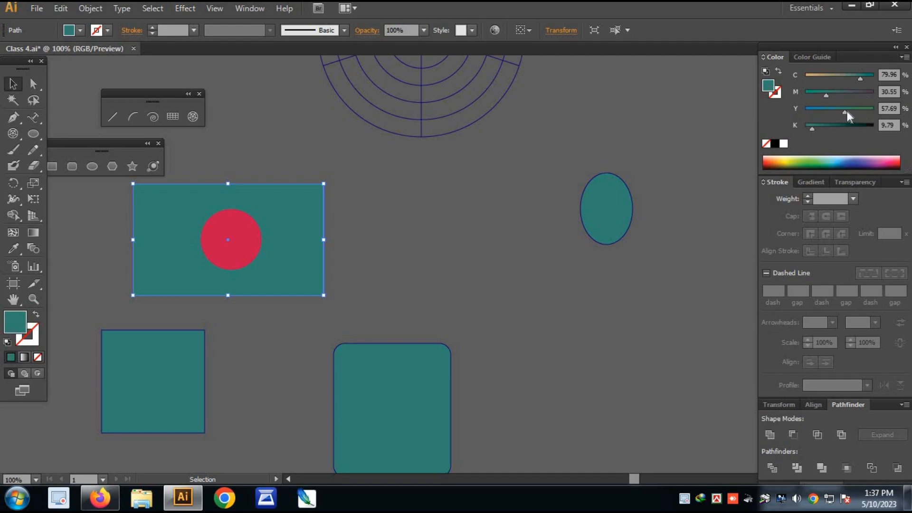
{"action": "left_click_drag", "start_coordinate": [846, 112], "coordinate": [873, 112]}
{"action": "left_click", "coordinate": [667, 306]}
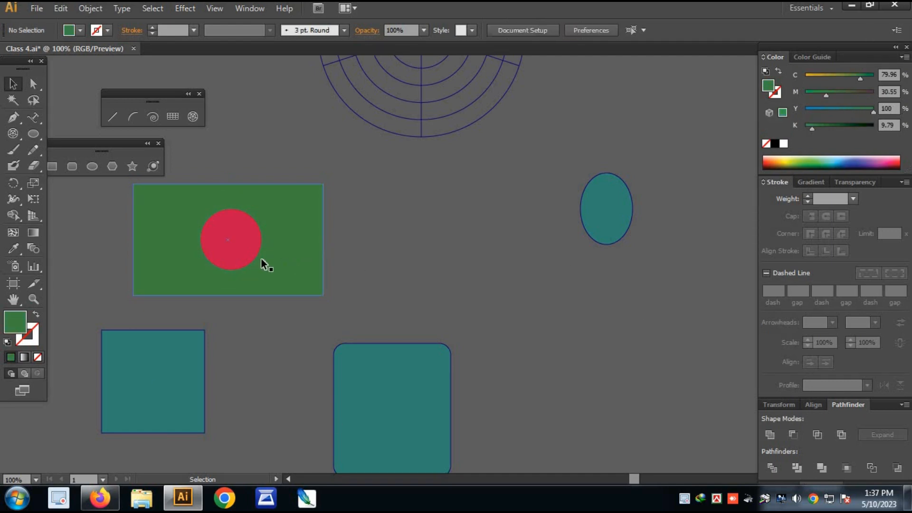
{"action": "left_click", "coordinate": [300, 271]}
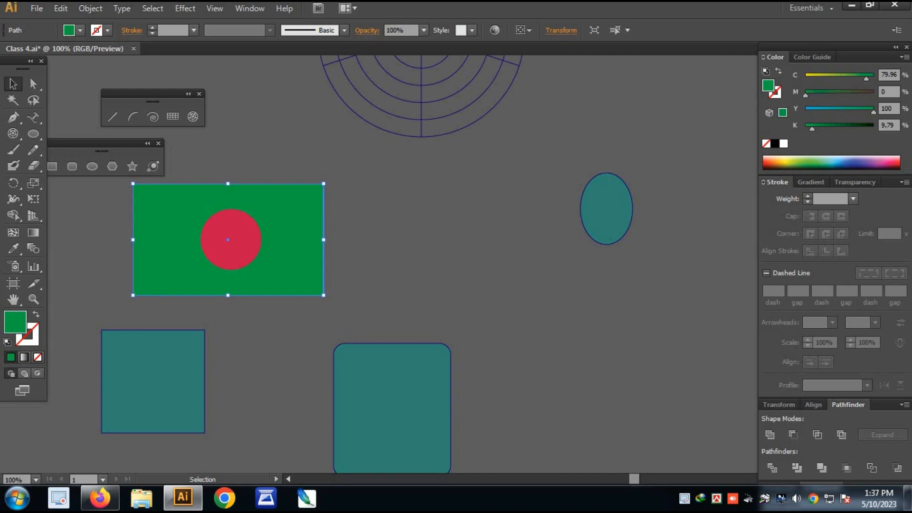
{"action": "left_click_drag", "start_coordinate": [826, 126], "coordinate": [834, 126]}
{"action": "left_click", "coordinate": [466, 312]}
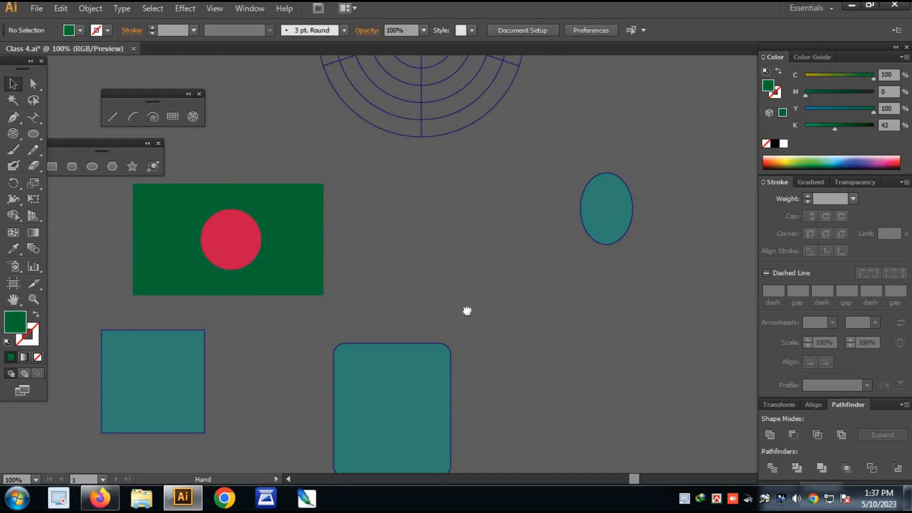
{"action": "left_click_drag", "start_coordinate": [545, 310], "coordinate": [649, 307]}
{"action": "left_click_drag", "start_coordinate": [464, 345], "coordinate": [468, 287]}
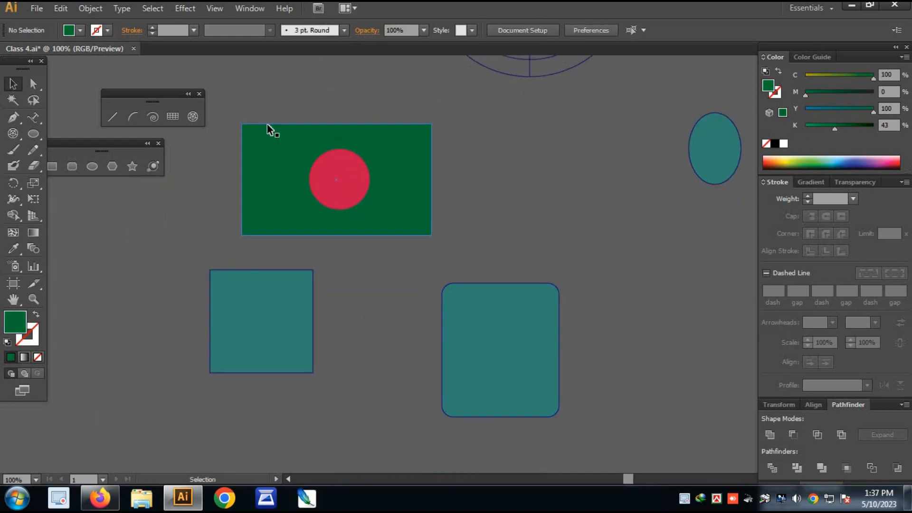
{"action": "left_click_drag", "start_coordinate": [278, 110], "coordinate": [366, 272]}
{"action": "left_click_drag", "start_coordinate": [408, 321], "coordinate": [355, 325]}
{"action": "left_click", "coordinate": [358, 340]}
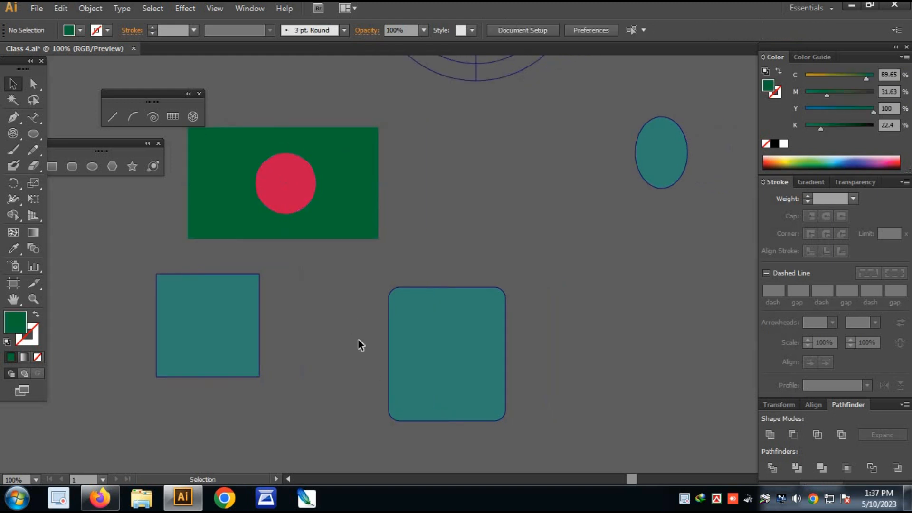
- Change the fill of the flag's green rectangle to white and deselect it
{"action": "left_click", "coordinate": [300, 182]}
{"action": "left_click_drag", "start_coordinate": [486, 230], "coordinate": [532, 319]}
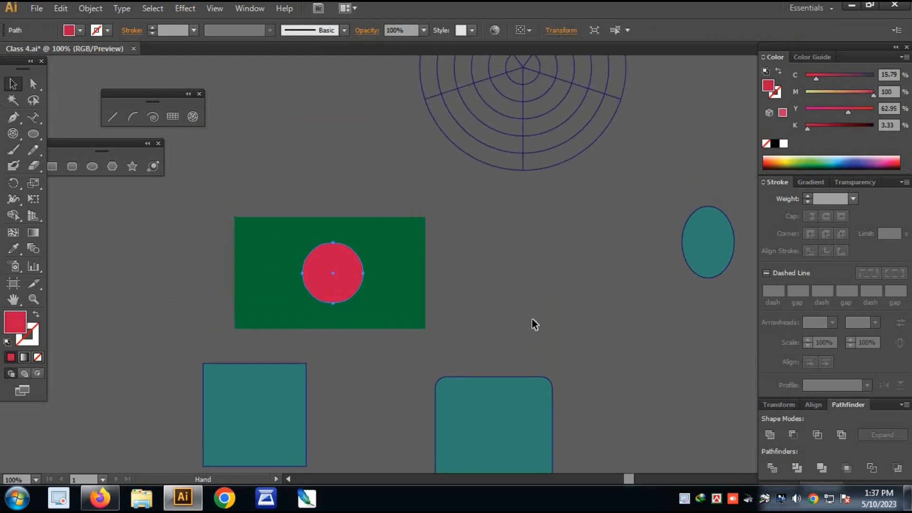
{"action": "left_click", "coordinate": [474, 304]}
{"action": "left_click", "coordinate": [407, 258]}
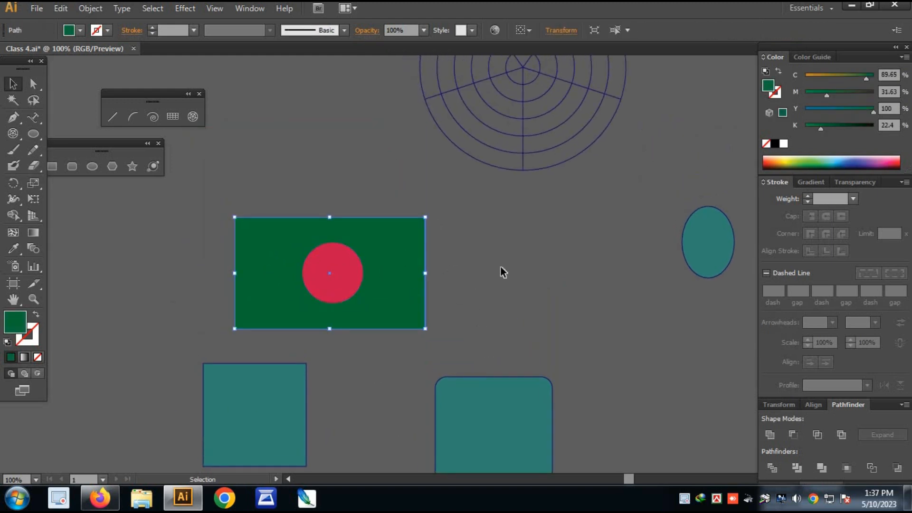
{"action": "left_click", "coordinate": [500, 271]}
{"action": "left_click", "coordinate": [369, 257]}
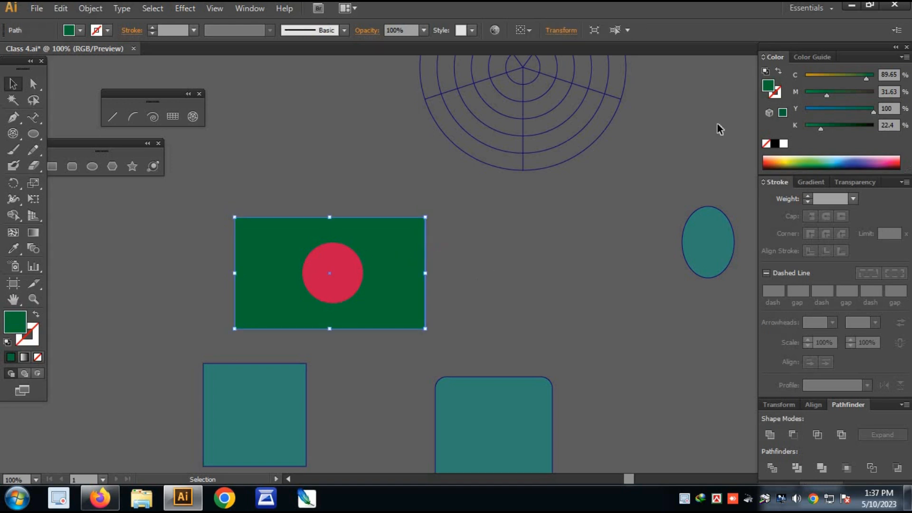
{"action": "left_click", "coordinate": [784, 144]}
{"action": "left_click", "coordinate": [546, 277]}
{"action": "left_click_drag", "start_coordinate": [413, 240], "coordinate": [401, 157]}
{"action": "left_click_drag", "start_coordinate": [470, 163], "coordinate": [189, 234]}
{"action": "left_click_drag", "start_coordinate": [527, 287], "coordinate": [399, 230]}
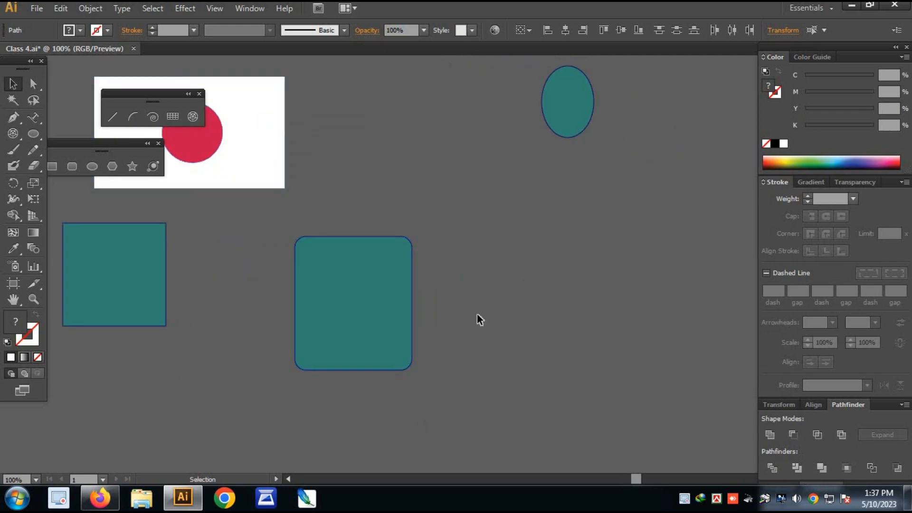
{"action": "left_click", "coordinate": [478, 320]}
{"action": "left_click_drag", "start_coordinate": [266, 323], "coordinate": [577, 382]}
{"action": "left_click_drag", "start_coordinate": [413, 396], "coordinate": [277, 425]}
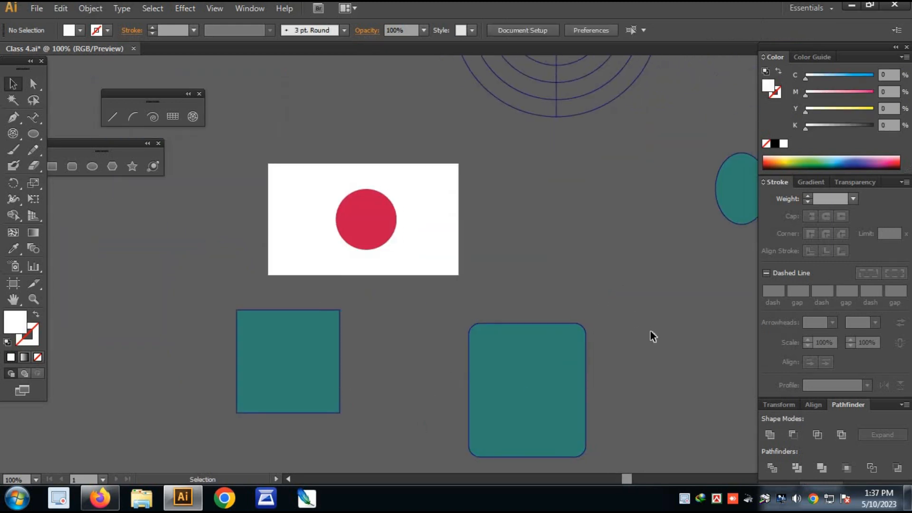
- Draw a teal hexagon with a dark blue stroke, about 190 pt wide, just below the small ellipse using the Polygon tool
{"action": "left_click_drag", "start_coordinate": [650, 309], "coordinate": [495, 192]}
{"action": "left_click_drag", "start_coordinate": [651, 287], "coordinate": [570, 322]}
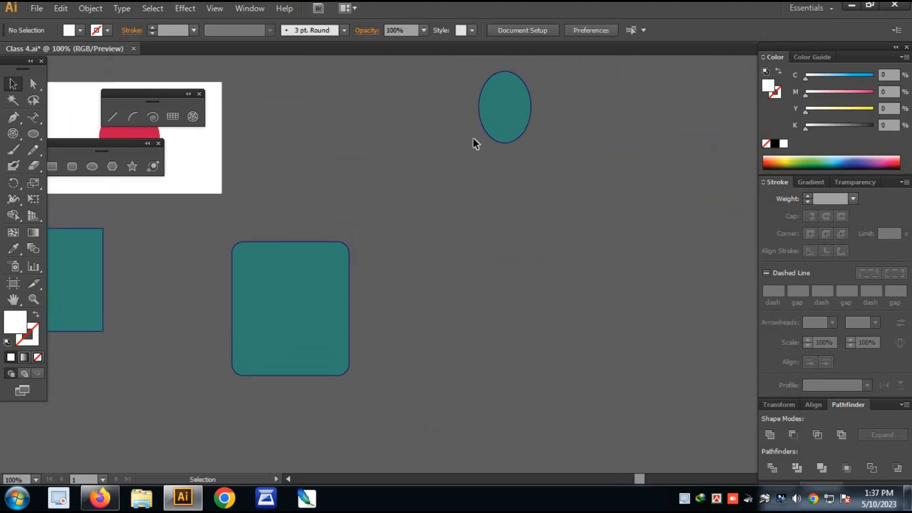
{"action": "left_click_drag", "start_coordinate": [473, 138], "coordinate": [602, 236]}
{"action": "left_click_drag", "start_coordinate": [503, 324], "coordinate": [553, 304]}
{"action": "left_click", "coordinate": [594, 316]}
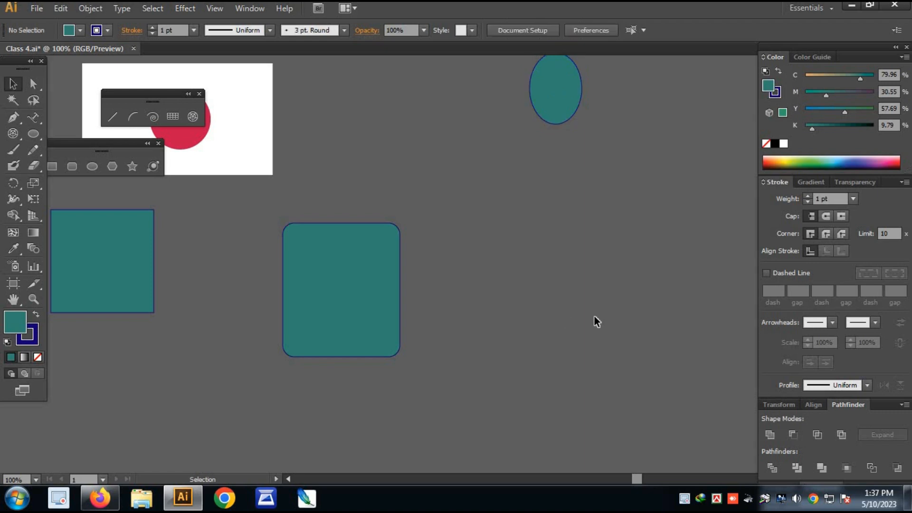
{"action": "left_click", "coordinate": [112, 167]}
{"action": "left_click_drag", "start_coordinate": [586, 241], "coordinate": [472, 230]}
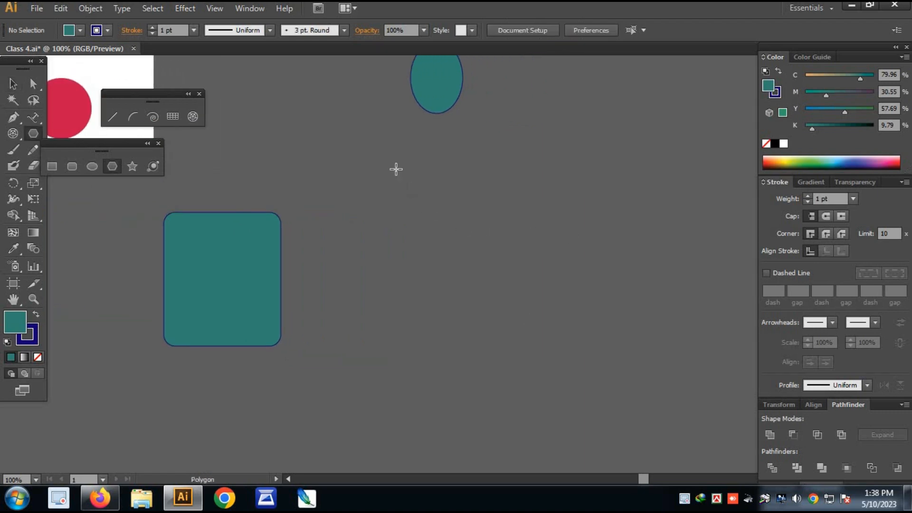
{"action": "left_click_drag", "start_coordinate": [396, 169], "coordinate": [447, 201]}
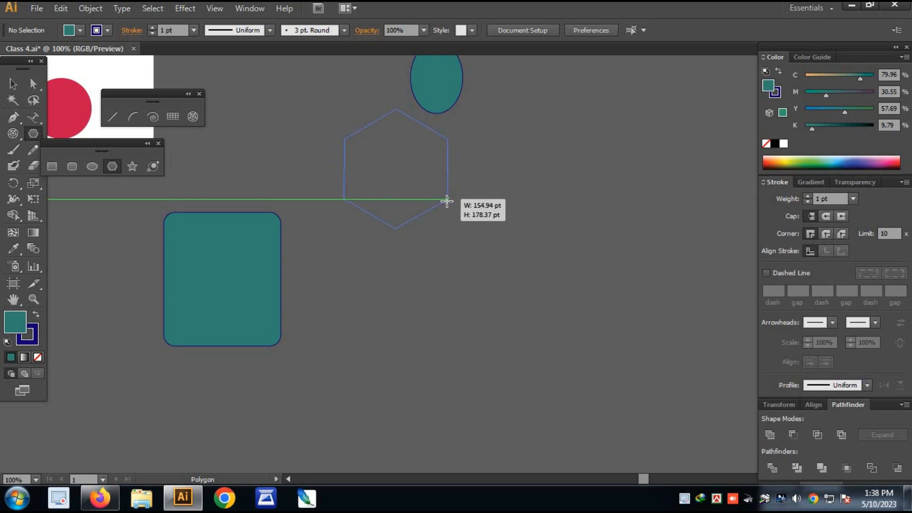
{"action": "key", "text": "Down"}
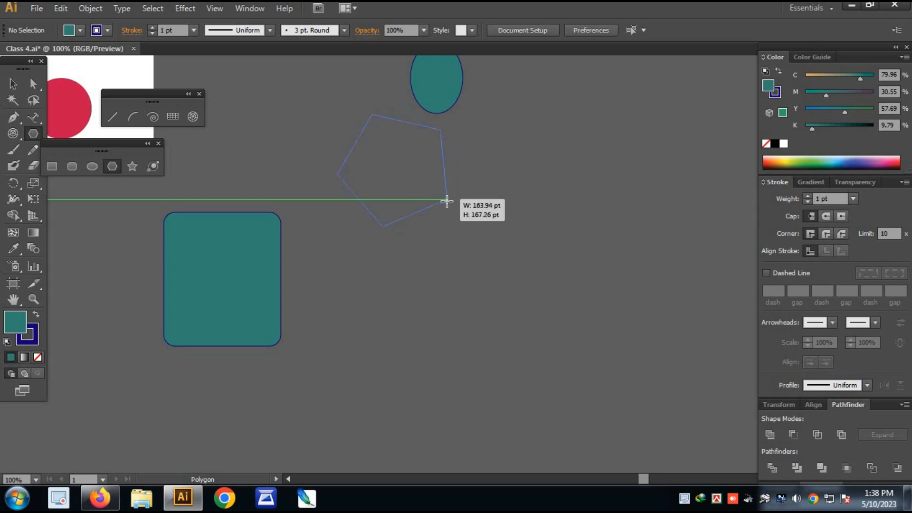
{"action": "left_click_drag", "start_coordinate": [447, 201], "coordinate": [459, 206]}
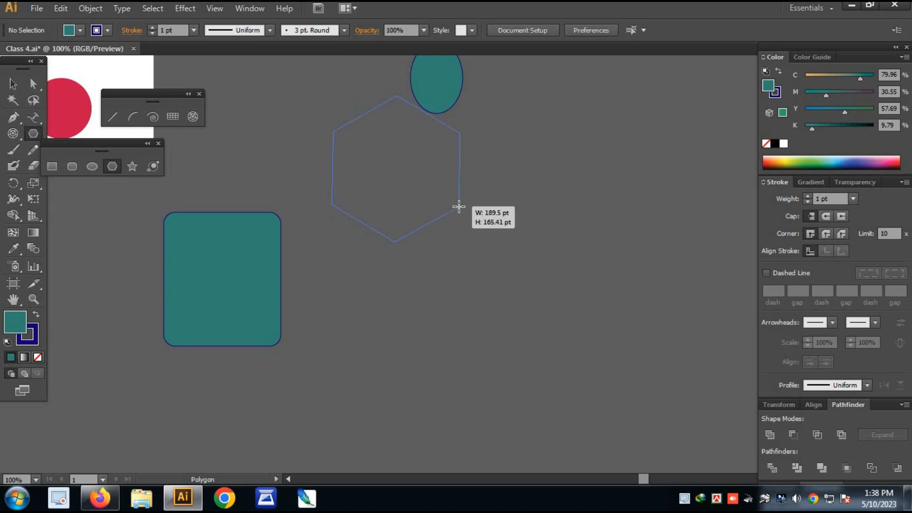
{"action": "left_click_drag", "start_coordinate": [459, 207], "coordinate": [459, 206]}
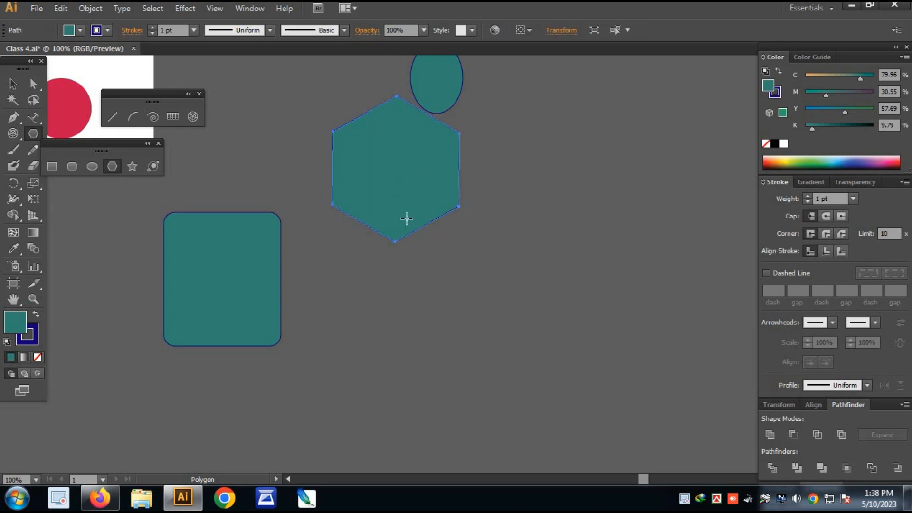
- Draw a small five-pointed star in the empty area below the teal square with the Star tool
{"action": "left_click", "coordinate": [132, 168]}
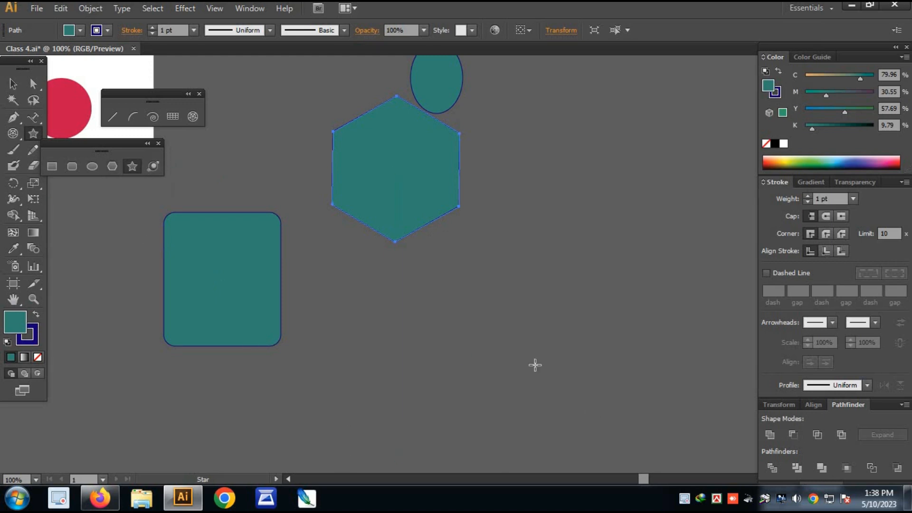
{"action": "key", "text": "space"}
{"action": "left_click_drag", "start_coordinate": [265, 396], "coordinate": [635, 325]}
{"action": "left_click_drag", "start_coordinate": [345, 402], "coordinate": [277, 280]}
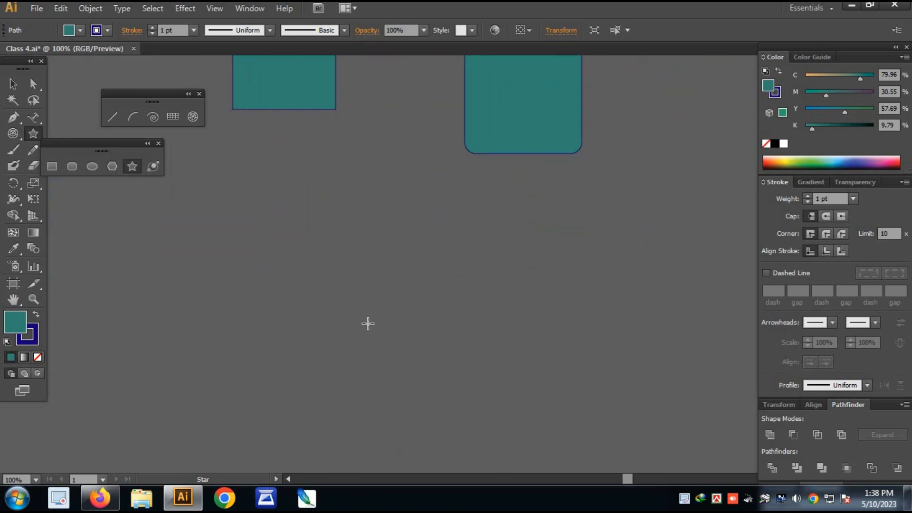
{"action": "left_click_drag", "start_coordinate": [326, 191], "coordinate": [363, 223]}
- Draw a larger star beside the small one, raising its point count until it becomes a dense spiky starburst, and deselect it
{"action": "left_click_drag", "start_coordinate": [459, 252], "coordinate": [501, 306]}
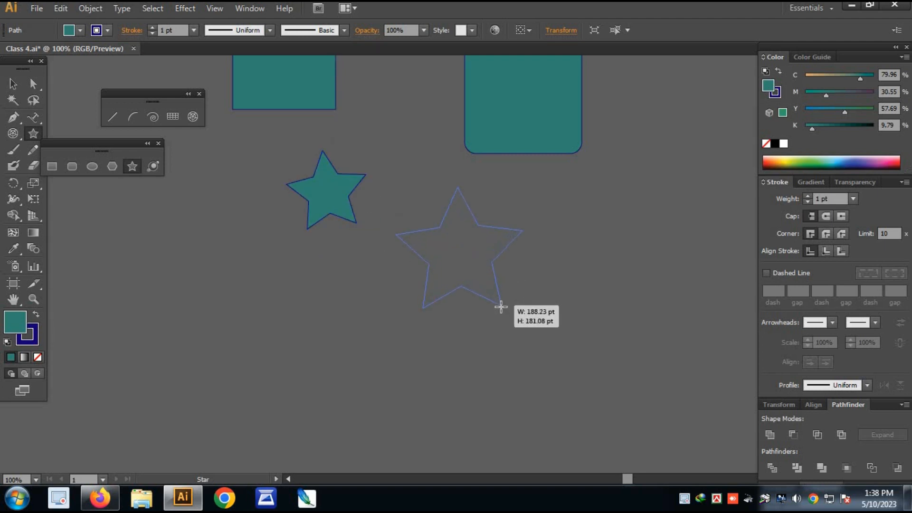
{"action": "key", "text": "Down"}
{"action": "left_click_drag", "start_coordinate": [501, 306], "coordinate": [522, 299]}
{"action": "key", "text": "Up"}
{"action": "key", "text": "Up"}
{"action": "key", "text": "Up"}
{"action": "key", "text": "Up"}
{"action": "key", "text": "Up"}
{"action": "key", "text": "Up"}
{"action": "key", "text": "Up"}
{"action": "key", "text": "Up"}
{"action": "key", "text": "Up"}
{"action": "key", "text": "Up"}
{"action": "key", "text": "Up"}
{"action": "key", "text": "Up"}
{"action": "key", "text": "Up"}
{"action": "key", "text": "Up"}
{"action": "key", "text": "Up"}
{"action": "key", "text": "Up"}
{"action": "key", "text": "Up"}
{"action": "key", "text": "Up"}
{"action": "key", "text": "Up"}
{"action": "key", "text": "Up"}
{"action": "key", "text": "Up"}
{"action": "key", "text": "Up"}
{"action": "key", "text": "Up"}
{"action": "key", "text": "Up"}
{"action": "key", "text": "Up"}
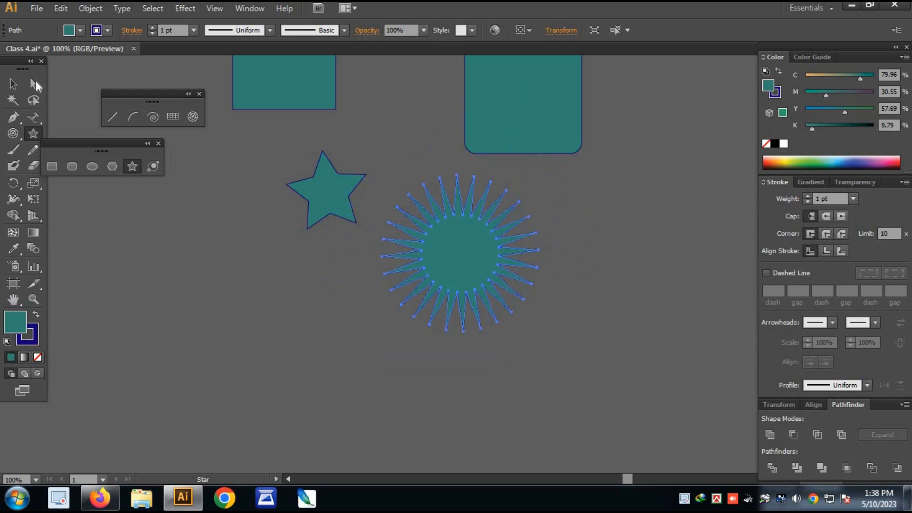
{"action": "left_click", "coordinate": [13, 84]}
{"action": "left_click", "coordinate": [267, 341]}
{"action": "key", "text": "space"}
{"action": "left_click_drag", "start_coordinate": [585, 392], "coordinate": [553, 374]}
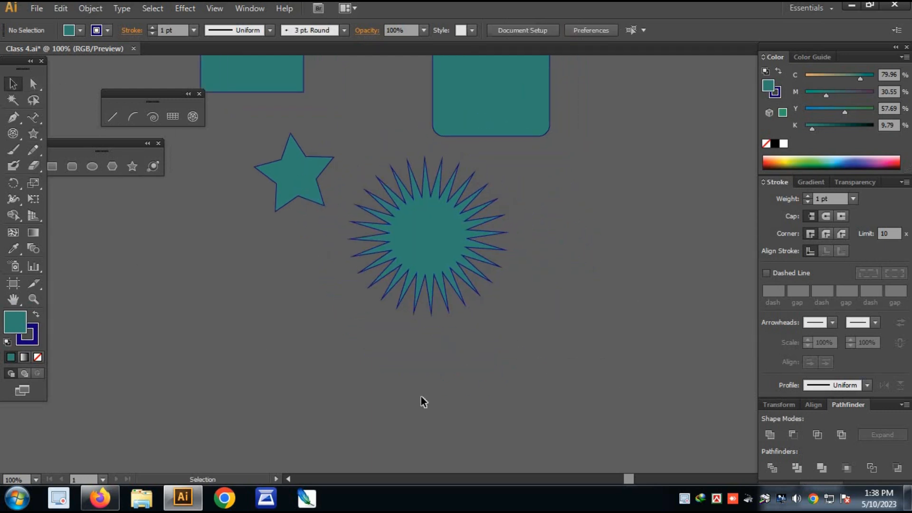
- Create a lens flare beside the stars with diameter 100 pt, opacity 50%, brightness 30%, 15 rays and 10 rings, and deselect it
{"action": "left_click", "coordinate": [158, 165]}
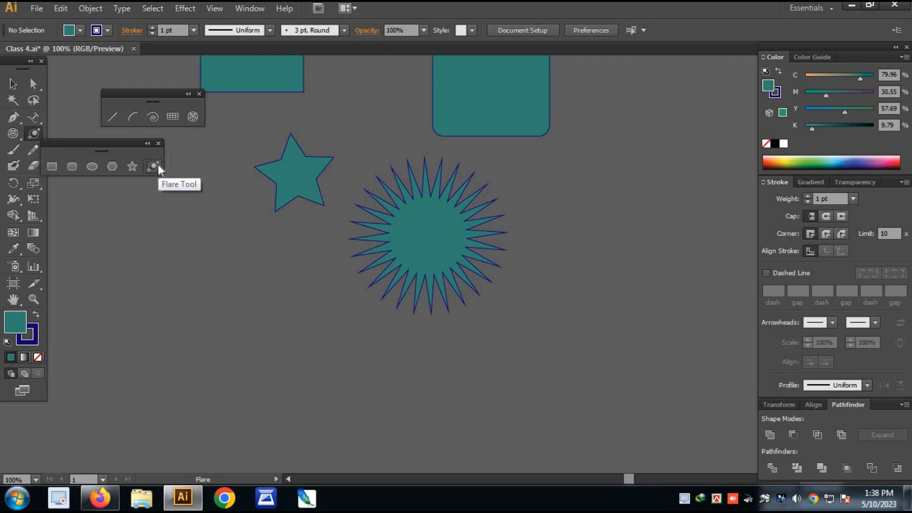
{"action": "key", "text": "space"}
{"action": "left_click_drag", "start_coordinate": [310, 312], "coordinate": [420, 290]}
{"action": "left_click", "coordinate": [217, 327]}
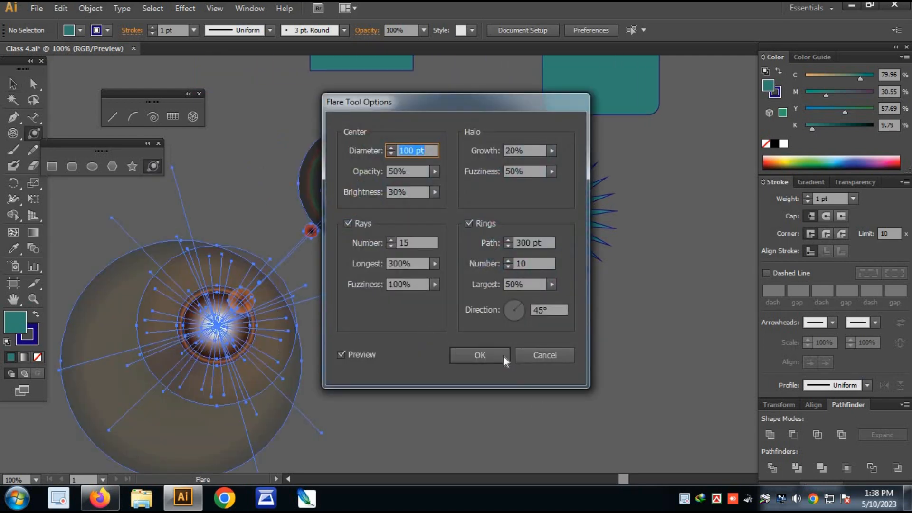
{"action": "left_click", "coordinate": [463, 353]}
{"action": "key", "text": "v"}
{"action": "left_click", "coordinate": [481, 391]}
- Examine the flare next to the other shapes at 50% zoom, selecting it to reveal its rays and rings
{"action": "key", "text": "space"}
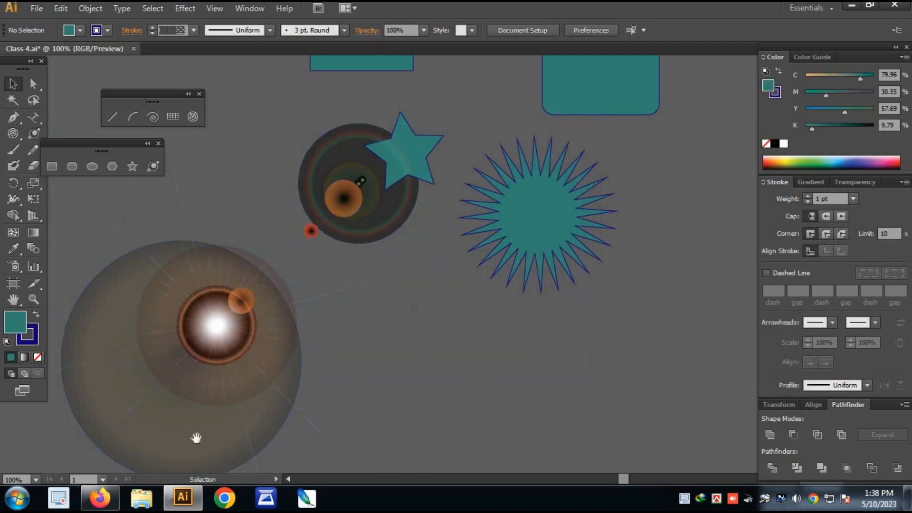
{"action": "left_click_drag", "start_coordinate": [196, 437], "coordinate": [348, 343]}
{"action": "left_click_drag", "start_coordinate": [393, 242], "coordinate": [278, 300]}
{"action": "left_click", "coordinate": [429, 372]}
{"action": "key", "text": "space"}
{"action": "left_click_drag", "start_coordinate": [430, 373], "coordinate": [432, 322]}
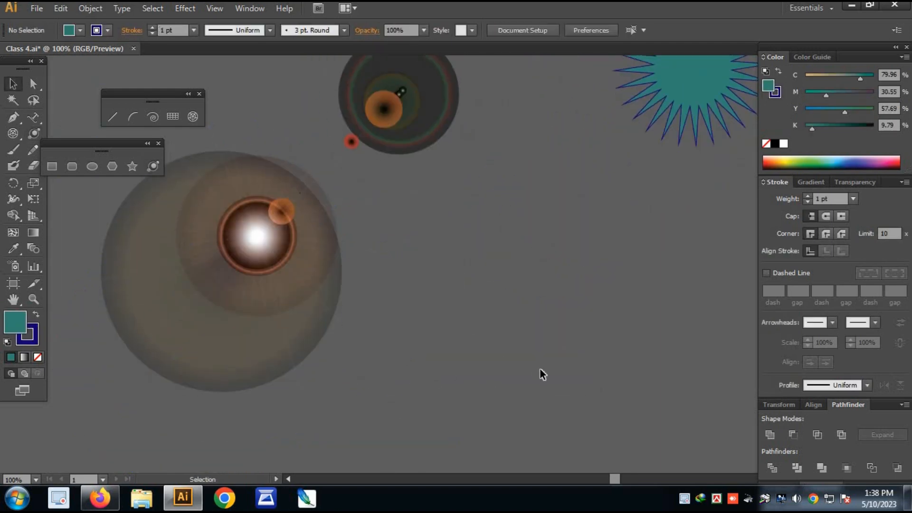
{"action": "key", "text": "ctrl+minus"}
{"action": "key", "text": "ctrl+minus"}
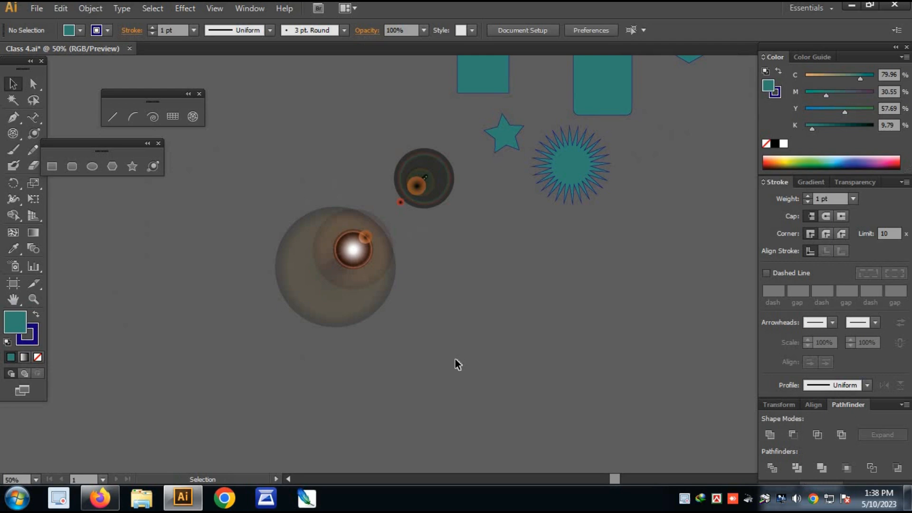
{"action": "left_click", "coordinate": [324, 255]}
{"action": "key", "text": "space"}
{"action": "left_click_drag", "start_coordinate": [533, 305], "coordinate": [393, 397]}
{"action": "left_click", "coordinate": [366, 331]}
{"action": "left_click", "coordinate": [196, 275]}
{"action": "left_click", "coordinate": [440, 361]}
{"action": "key", "text": "space"}
{"action": "left_click", "coordinate": [167, 341]}
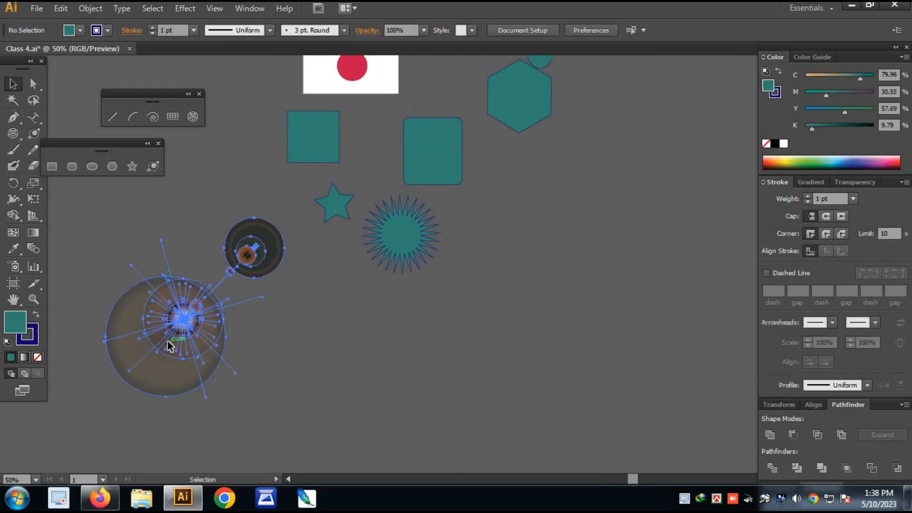
{"action": "left_click", "coordinate": [507, 470]}
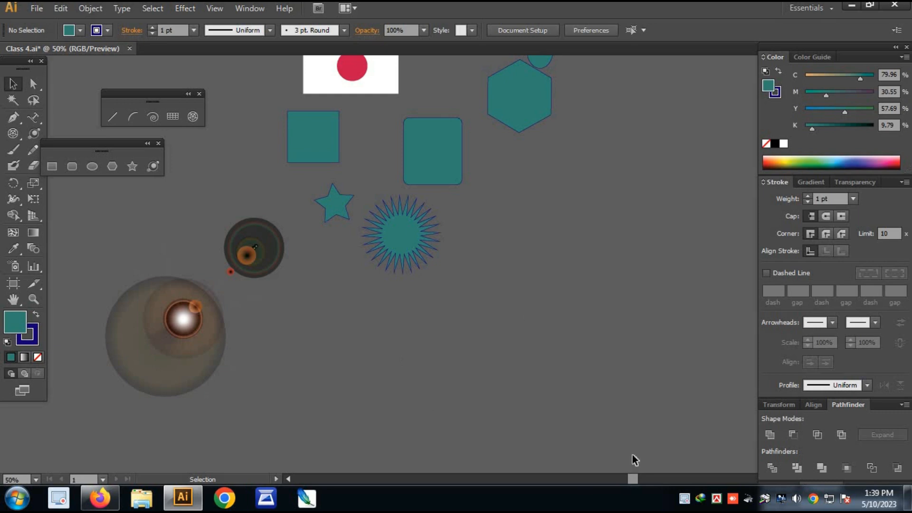
- Examine the whole flare object again by selecting and deselecting its glow and rings
{"action": "left_click", "coordinate": [395, 224]}
{"action": "key", "text": "space"}
{"action": "left_click_drag", "start_coordinate": [553, 268], "coordinate": [578, 321]}
{"action": "left_click_drag", "start_coordinate": [231, 246], "coordinate": [581, 403]}
{"action": "key", "text": "space"}
{"action": "left_click_drag", "start_coordinate": [258, 363], "coordinate": [358, 368]}
{"action": "left_click_drag", "start_coordinate": [300, 123], "coordinate": [594, 403]}
{"action": "key", "text": "space"}
{"action": "left_click_drag", "start_coordinate": [645, 372], "coordinate": [596, 386]}
{"action": "left_click", "coordinate": [232, 212]}
{"action": "left_click_drag", "start_coordinate": [252, 206], "coordinate": [295, 291]}
{"action": "key", "text": "space"}
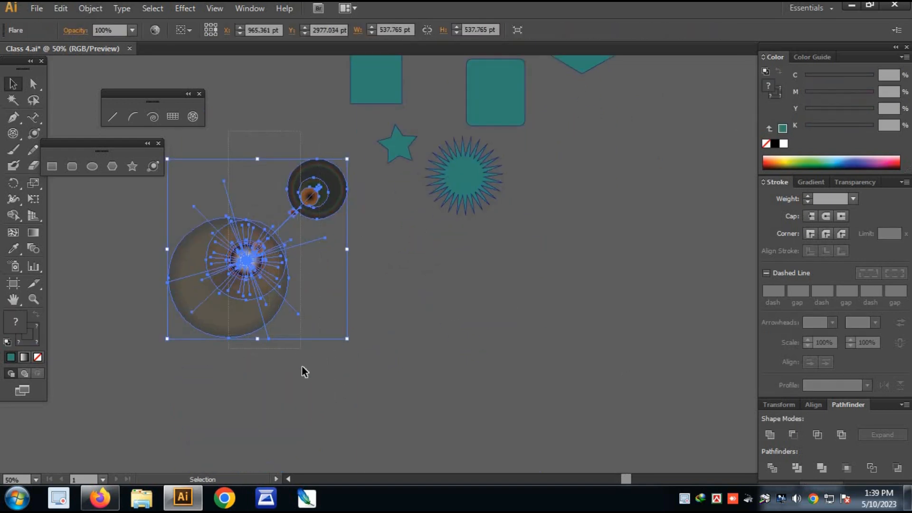
{"action": "left_click_drag", "start_coordinate": [311, 395], "coordinate": [311, 395]}
{"action": "key", "text": "space"}
{"action": "left_click_drag", "start_coordinate": [175, 366], "coordinate": [227, 383]}
{"action": "left_click_drag", "start_coordinate": [180, 196], "coordinate": [381, 424]}
{"action": "left_click_drag", "start_coordinate": [272, 175], "coordinate": [431, 337]}
- Move the floating Rectangle tool group directly beneath the Line Segment tool group, aligning their edges
{"action": "left_click", "coordinate": [102, 184]}
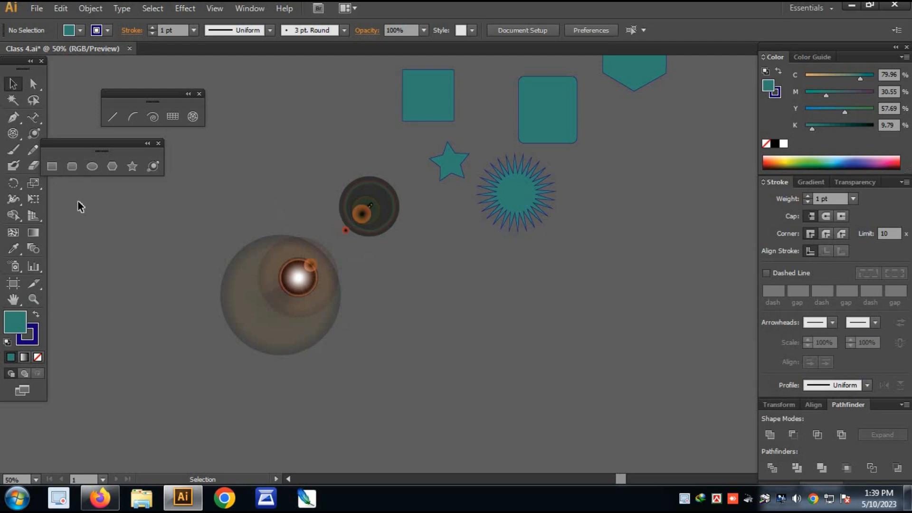
{"action": "left_click_drag", "start_coordinate": [80, 144], "coordinate": [120, 133]}
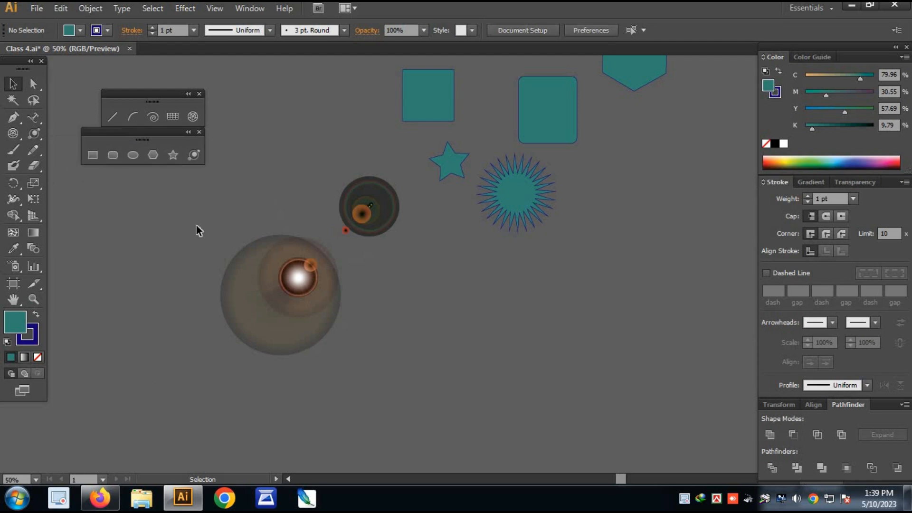
{"action": "left_click_drag", "start_coordinate": [195, 225], "coordinate": [403, 364]}
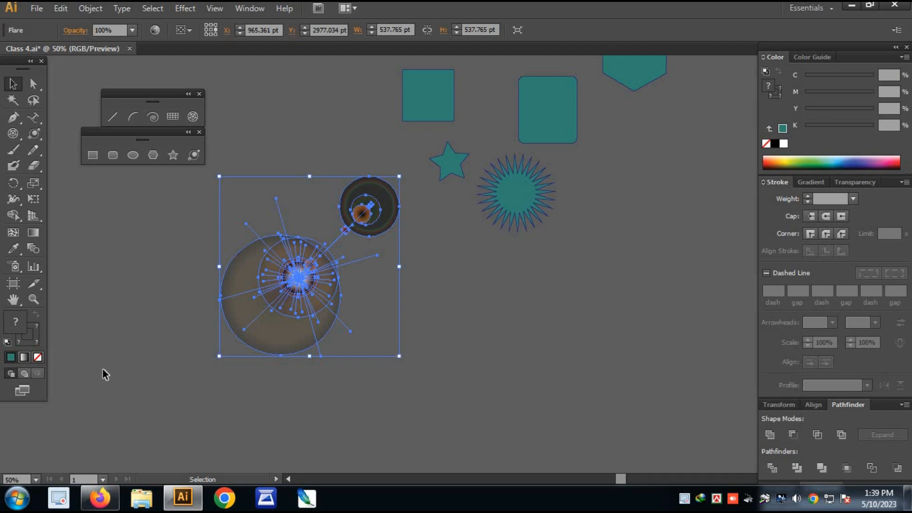
{"action": "left_click", "coordinate": [178, 385]}
{"action": "left_click_drag", "start_coordinate": [478, 376], "coordinate": [342, 404]}
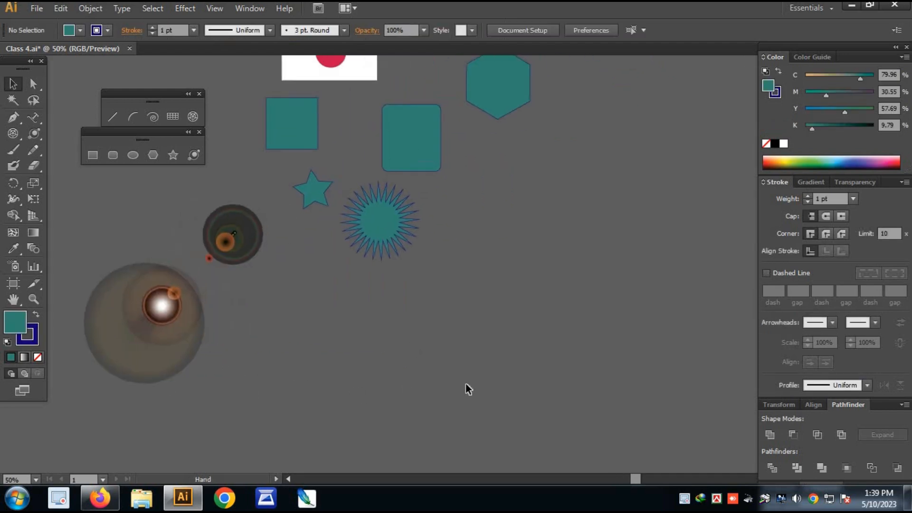